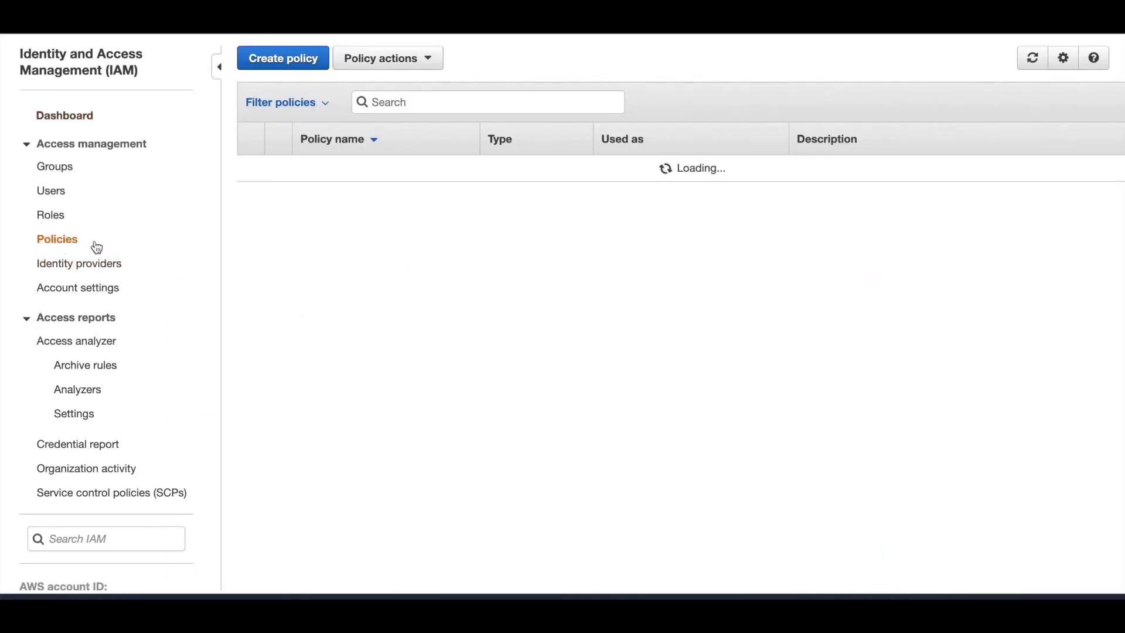
- Open a new blank policy from IAM's Create policy button
{"action": "left_click", "coordinate": [268, 59]}
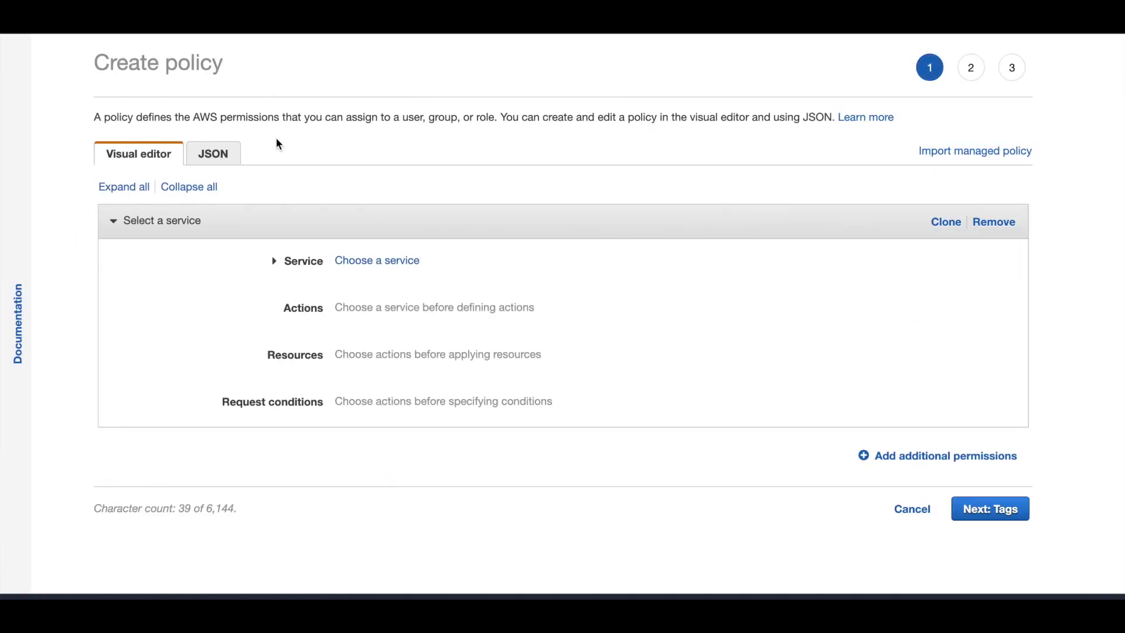
- Choose S3 as the policy's service and allow the ListBucket action
{"action": "left_click", "coordinate": [223, 157]}
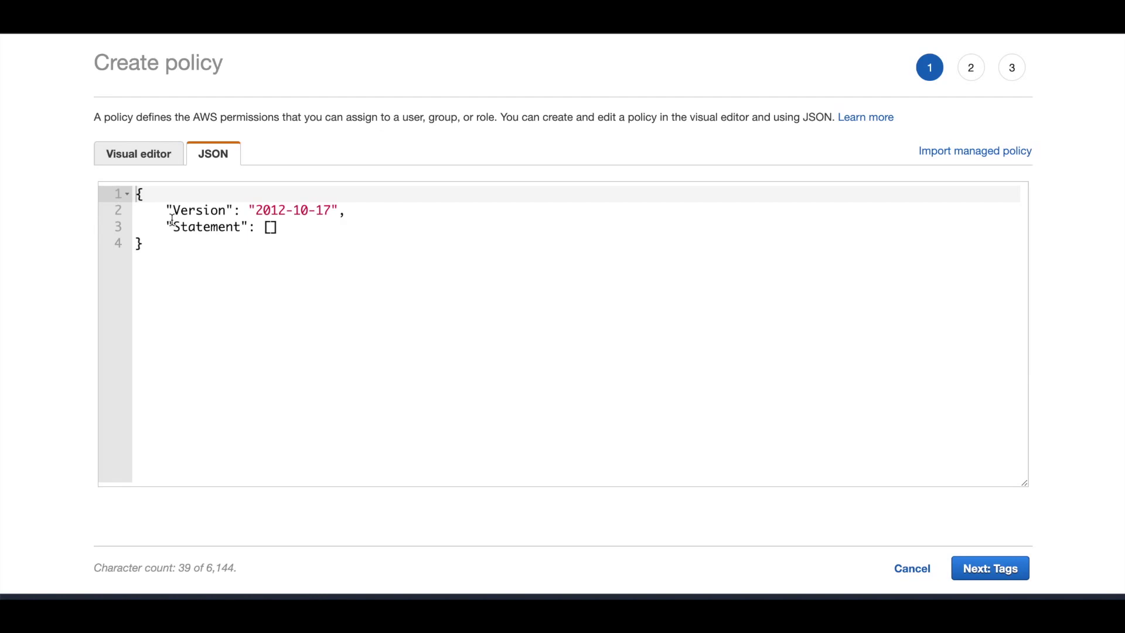
{"action": "left_click", "coordinate": [140, 161]}
{"action": "left_click", "coordinate": [276, 262]}
{"action": "type", "text": "s3"}
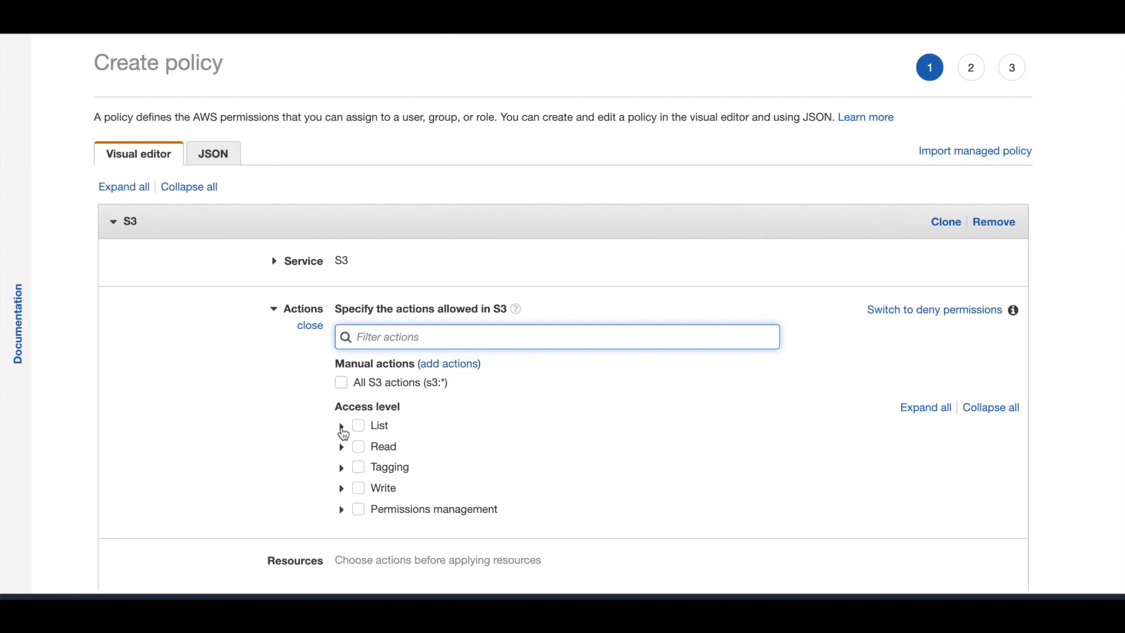
{"action": "left_click", "coordinate": [341, 425]}
{"action": "scroll", "coordinate": [310, 432], "scroll_direction": "down", "scroll_amount": 3}
{"action": "left_click", "coordinate": [358, 361]}
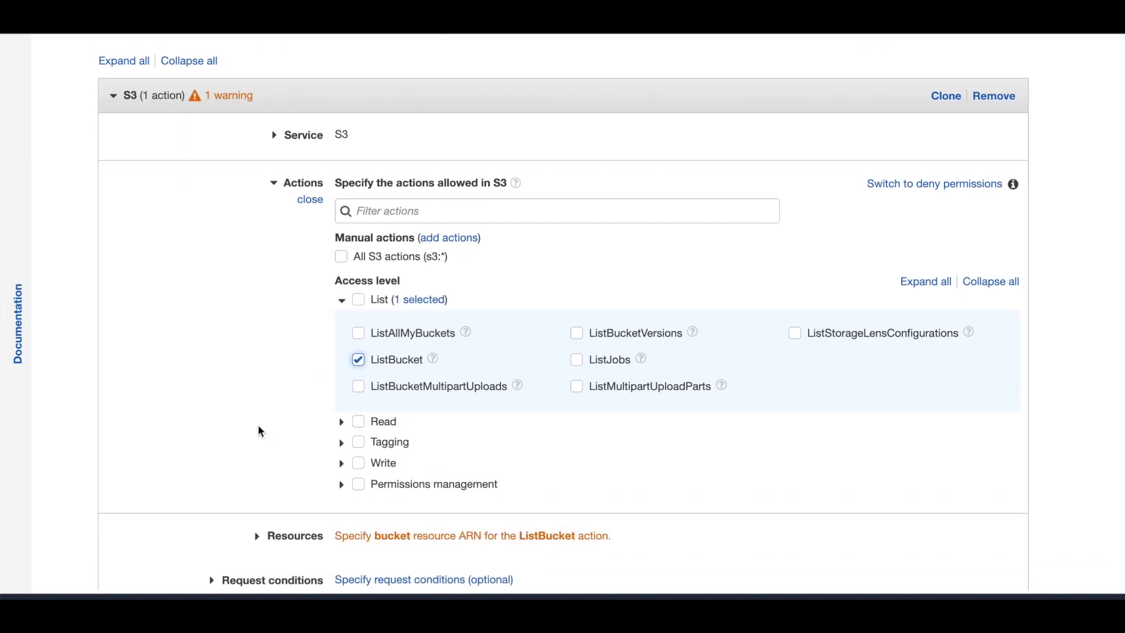
{"action": "scroll", "coordinate": [258, 432], "scroll_direction": "down", "scroll_amount": 2}
- Also allow GetBucketLocation, GetObject, DeleteObject and PutObject
{"action": "left_click", "coordinate": [341, 321]}
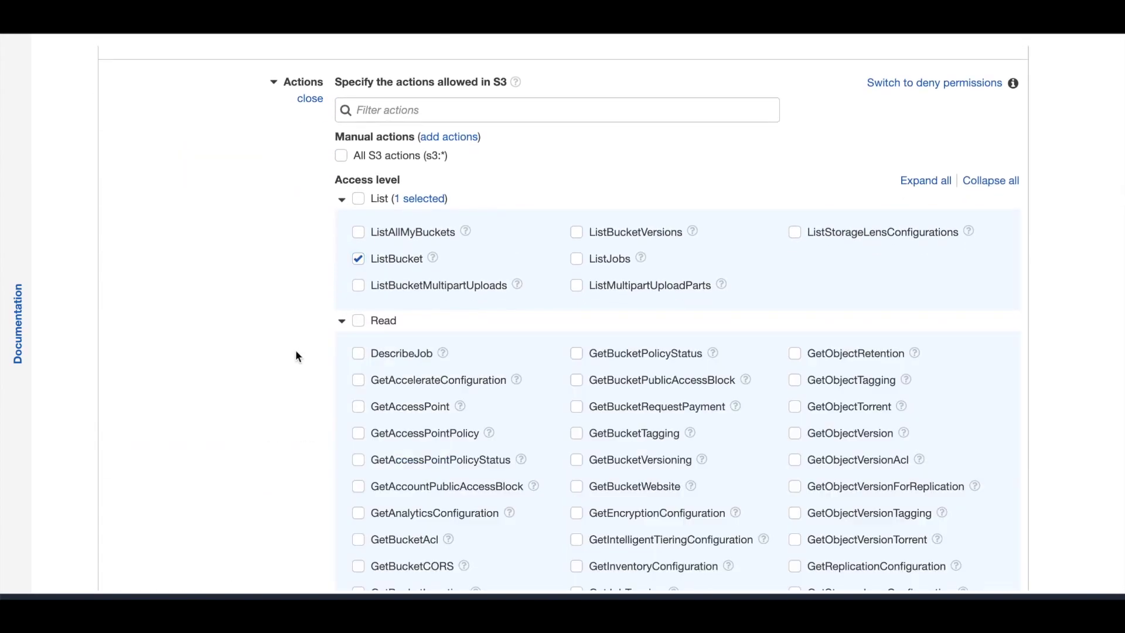
{"action": "scroll", "coordinate": [296, 356], "scroll_direction": "down", "scroll_amount": 3}
{"action": "scroll", "coordinate": [296, 356], "scroll_direction": "down", "scroll_amount": 1}
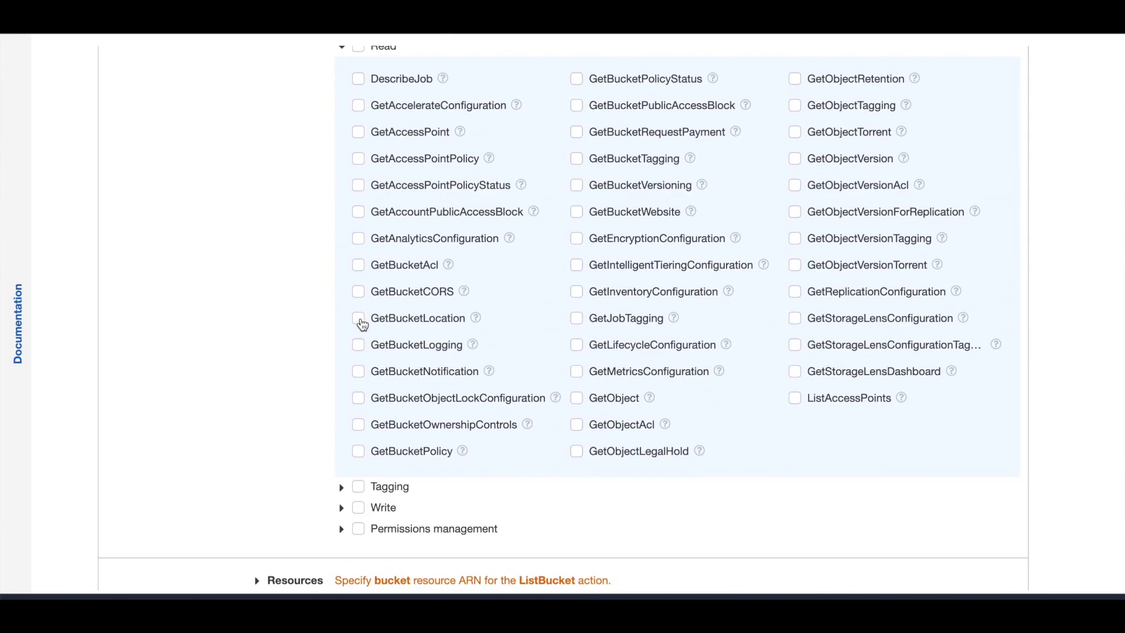
{"action": "left_click", "coordinate": [358, 319]}
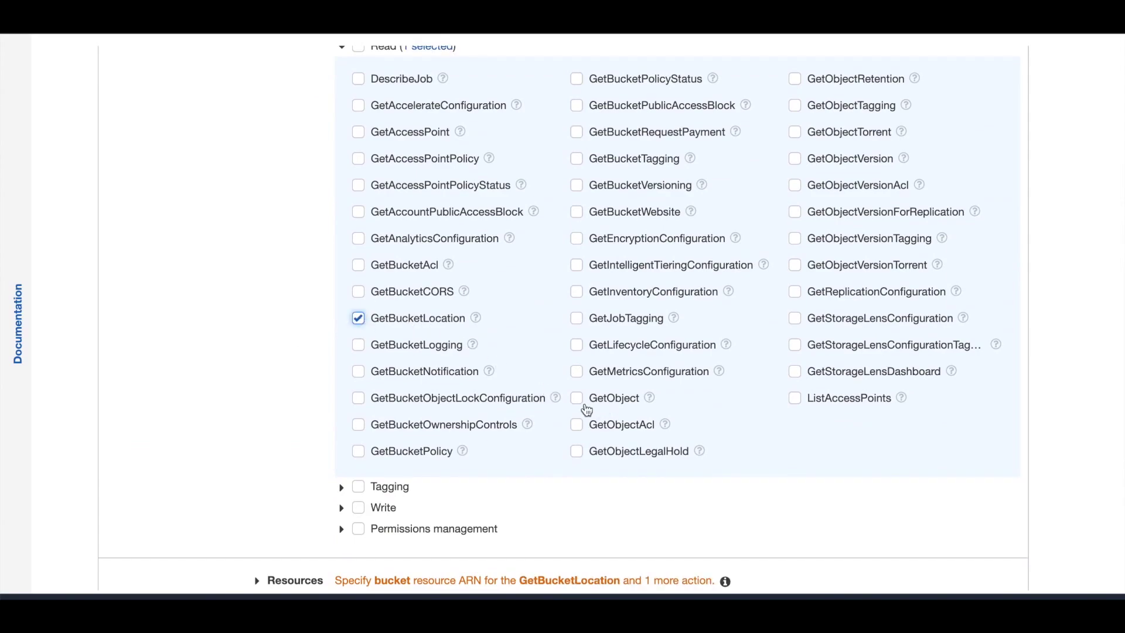
{"action": "left_click", "coordinate": [577, 397]}
{"action": "scroll", "coordinate": [551, 429], "scroll_direction": "down", "scroll_amount": 2}
{"action": "scroll", "coordinate": [551, 428], "scroll_direction": "down", "scroll_amount": 1}
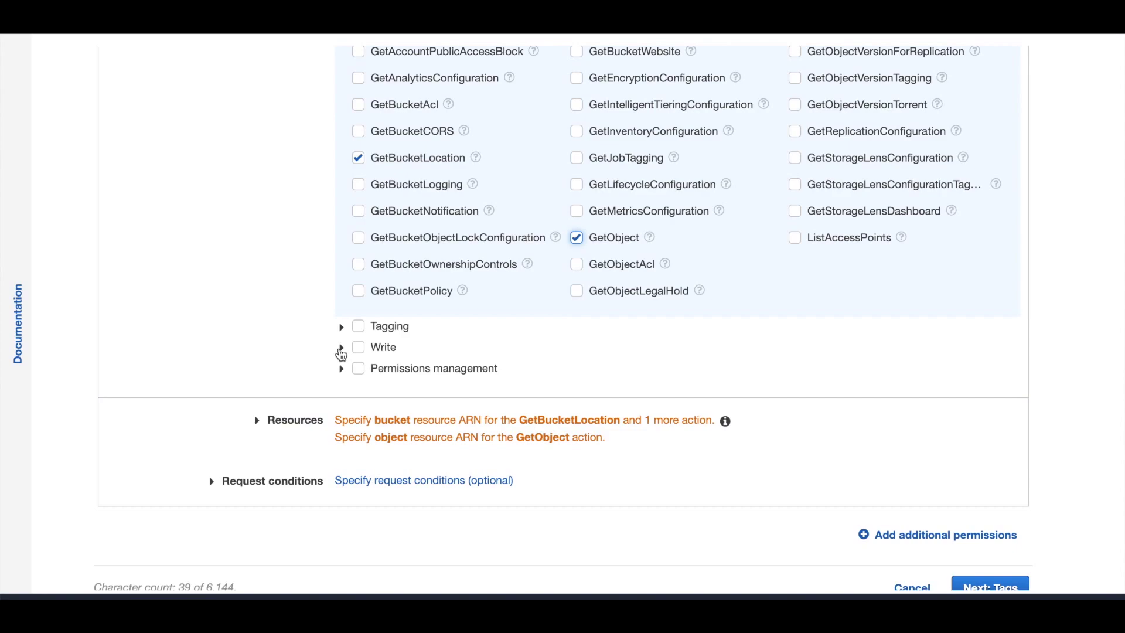
{"action": "left_click", "coordinate": [341, 348]}
{"action": "scroll", "coordinate": [338, 360], "scroll_direction": "down", "scroll_amount": 1}
{"action": "scroll", "coordinate": [339, 360], "scroll_direction": "down", "scroll_amount": 2}
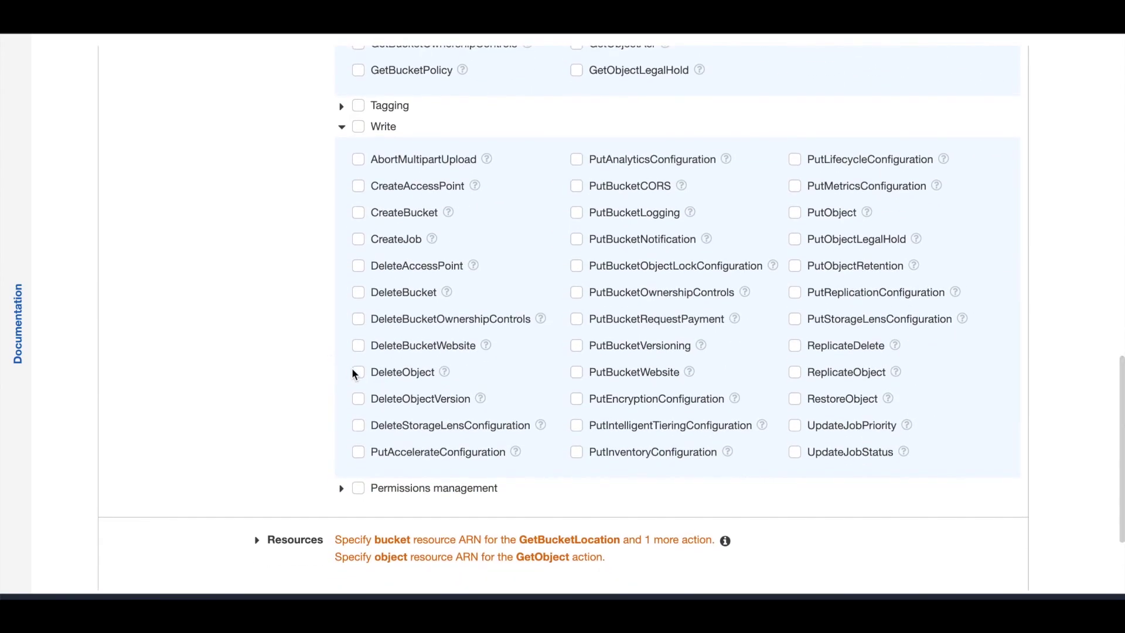
{"action": "left_click", "coordinate": [358, 372]}
{"action": "left_click", "coordinate": [795, 215]}
{"action": "scroll", "coordinate": [761, 344], "scroll_direction": "down", "scroll_amount": 2}
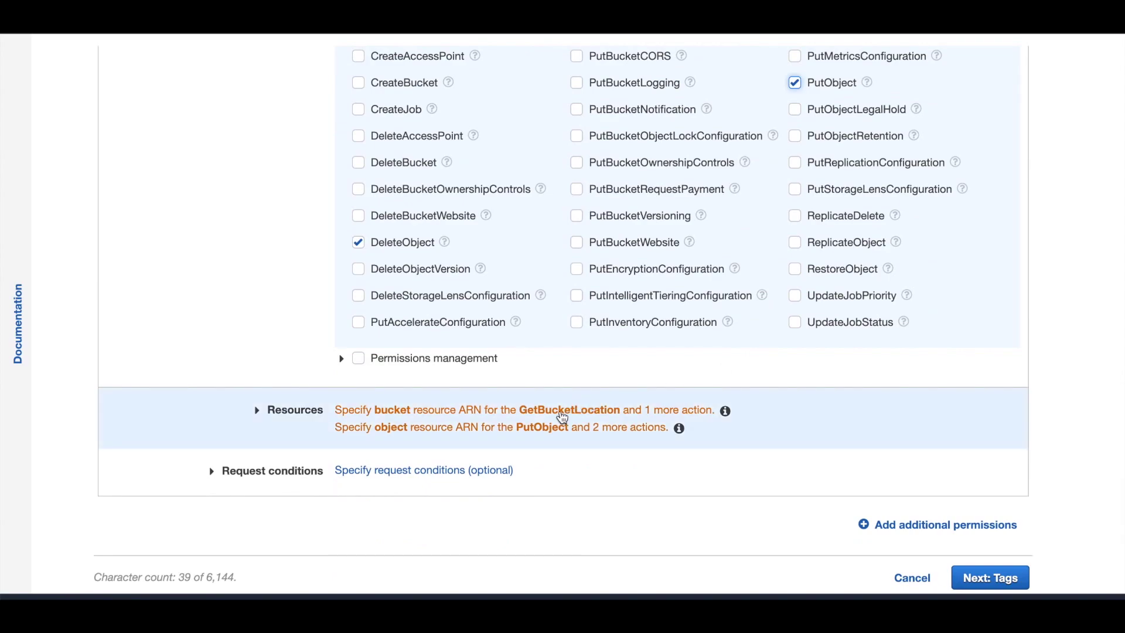
{"action": "left_click", "coordinate": [562, 415]}
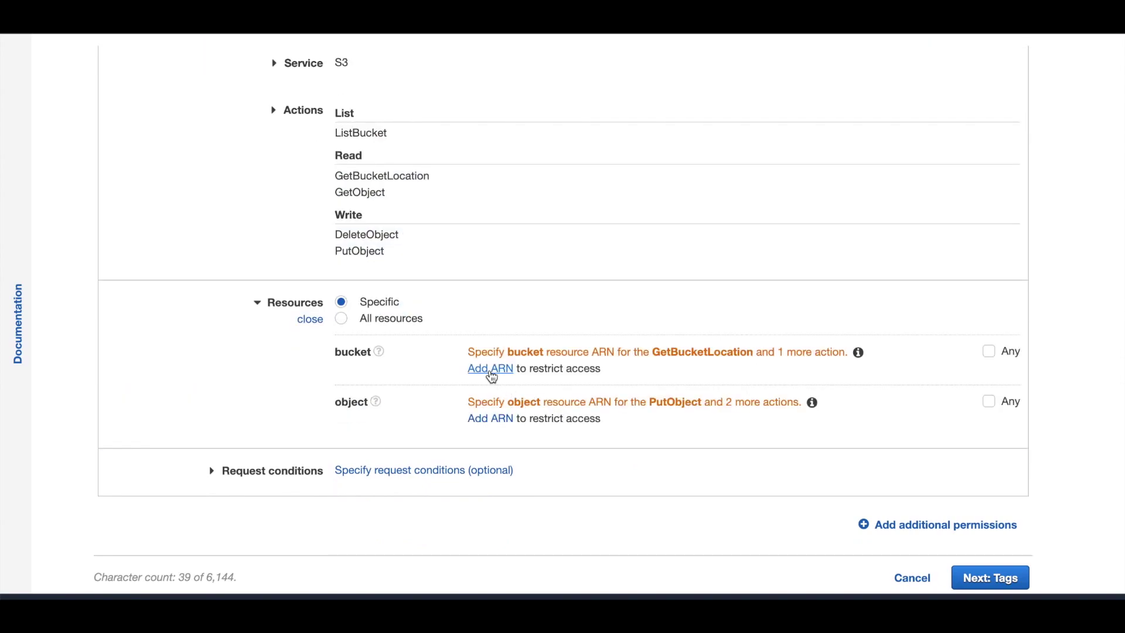
- Limit the policy to bucket demo-s3-bucket-name and any object inside it
{"action": "left_click", "coordinate": [491, 376]}
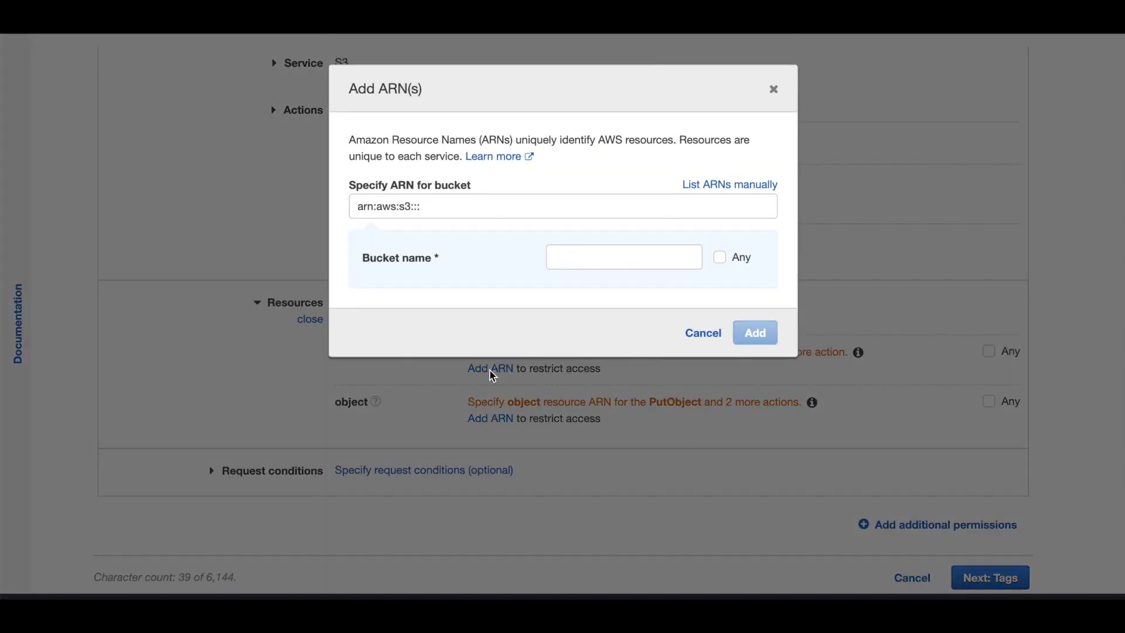
{"action": "type", "text": "demo-s3-bucket-name"}
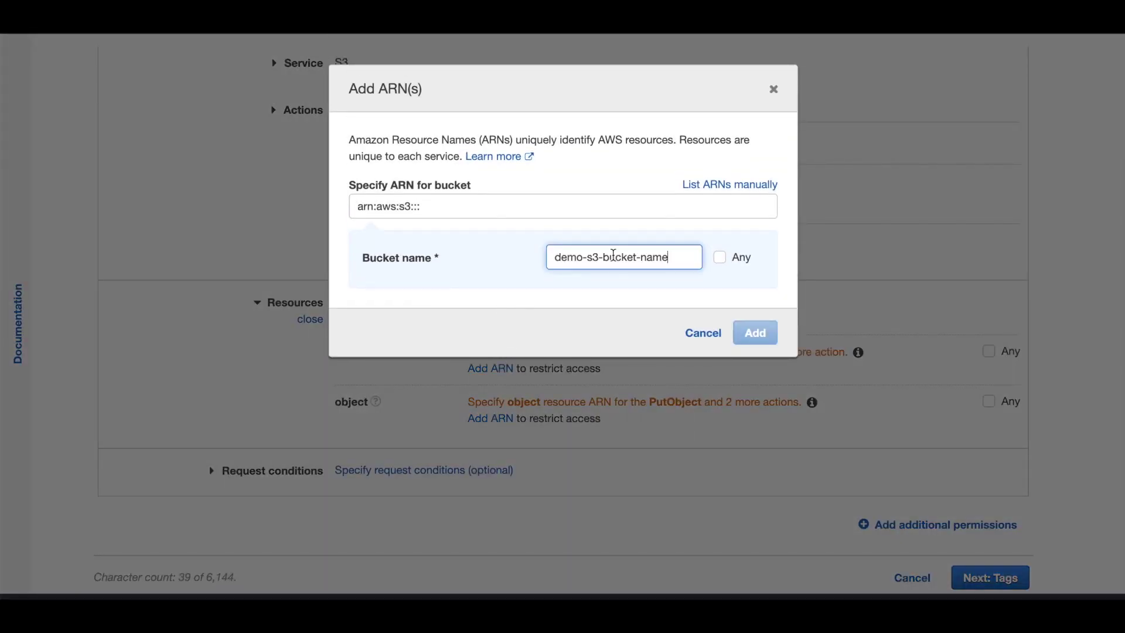
{"action": "left_click", "coordinate": [761, 334]}
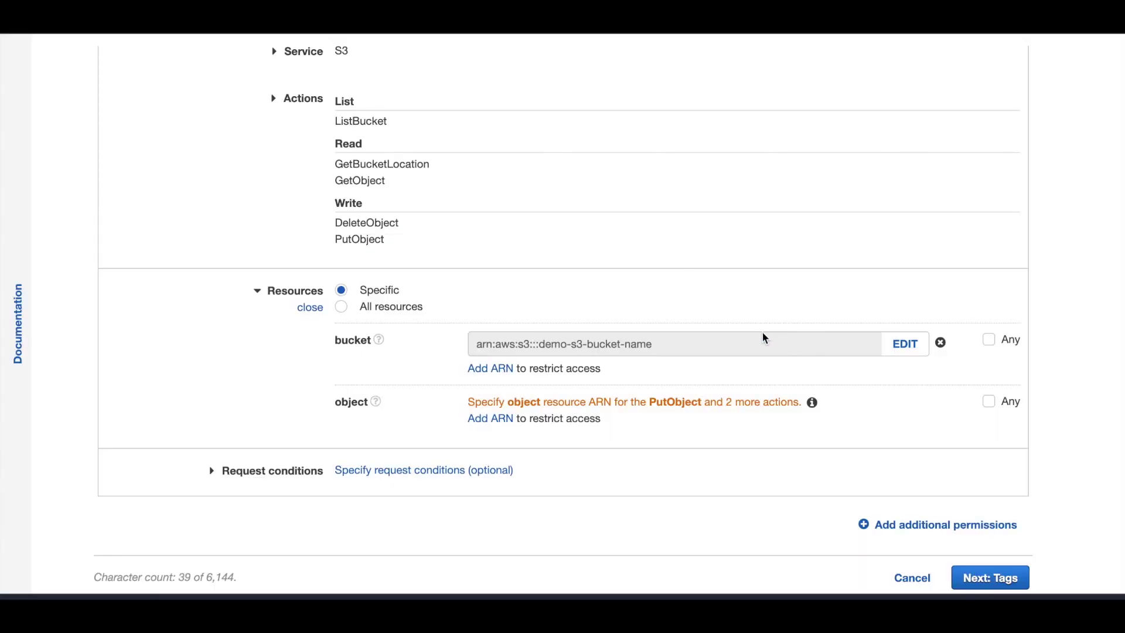
{"action": "left_click", "coordinate": [491, 418]}
{"action": "left_click", "coordinate": [587, 260]}
{"action": "type", "text": "demo-s3-bucket-name"}
{"action": "left_click", "coordinate": [719, 289]}
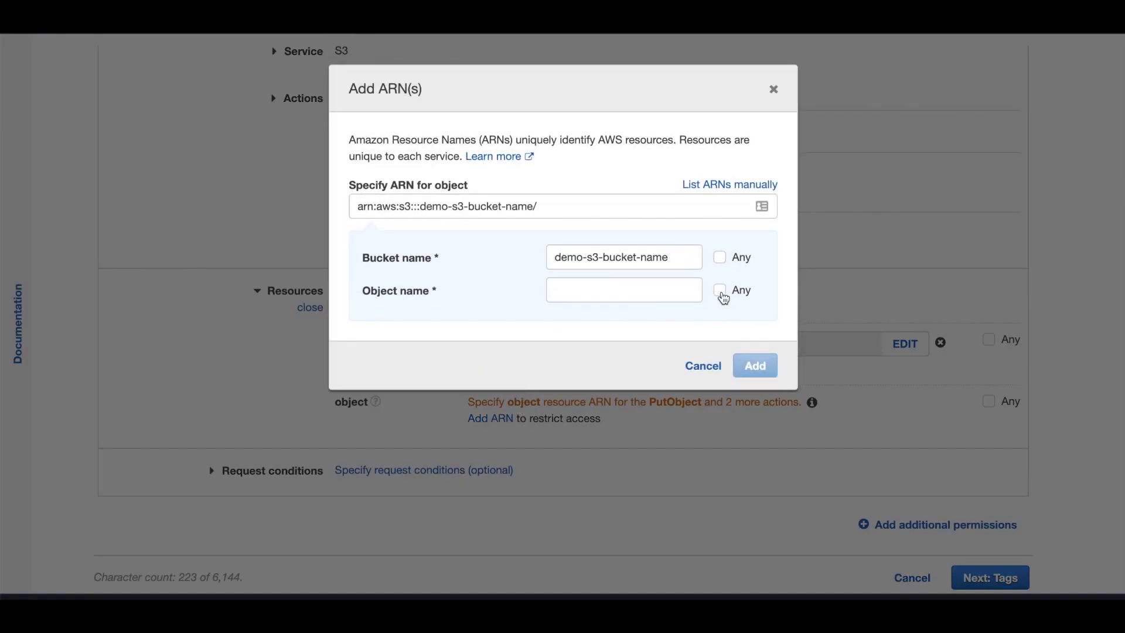
{"action": "left_click", "coordinate": [754, 365]}
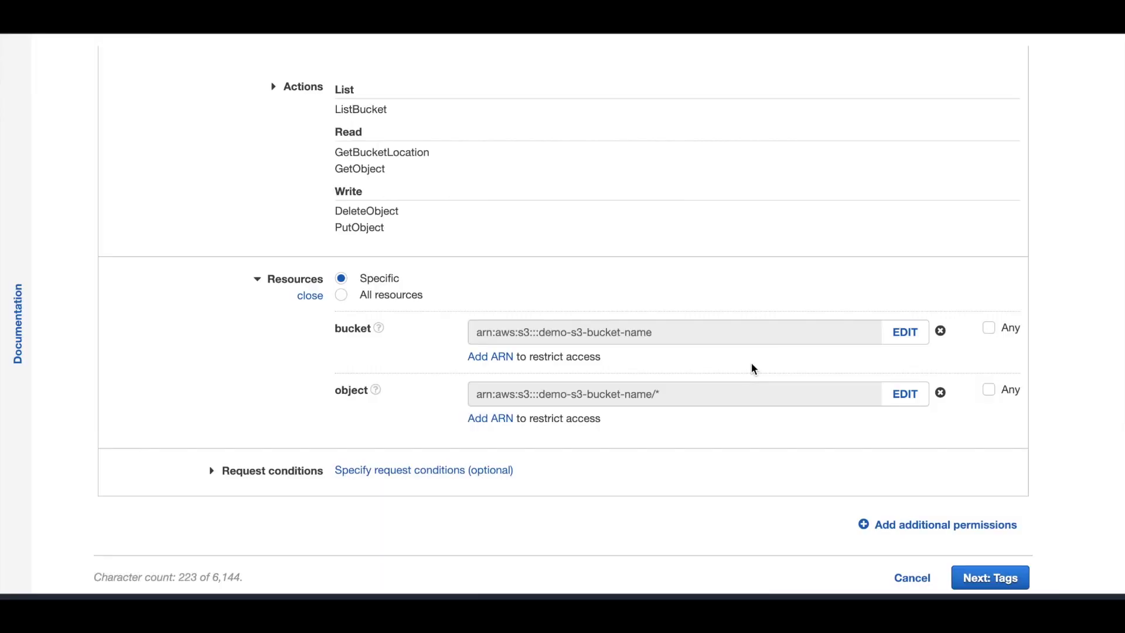
{"action": "left_click", "coordinate": [973, 578]}
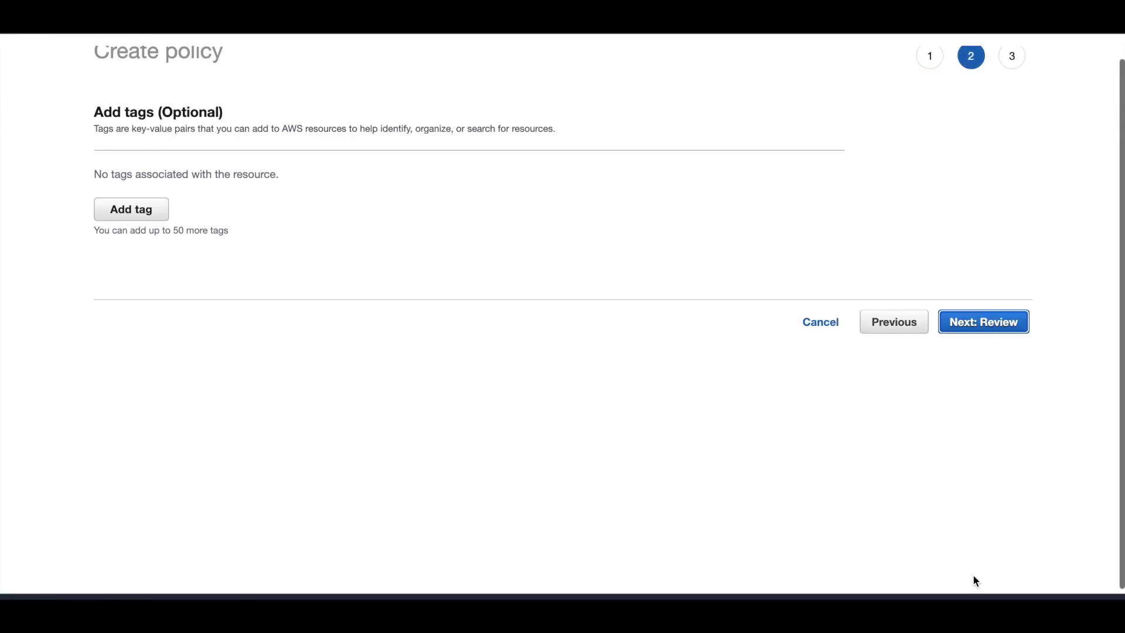
{"action": "scroll", "coordinate": [945, 518], "scroll_direction": "up", "scroll_amount": 1}
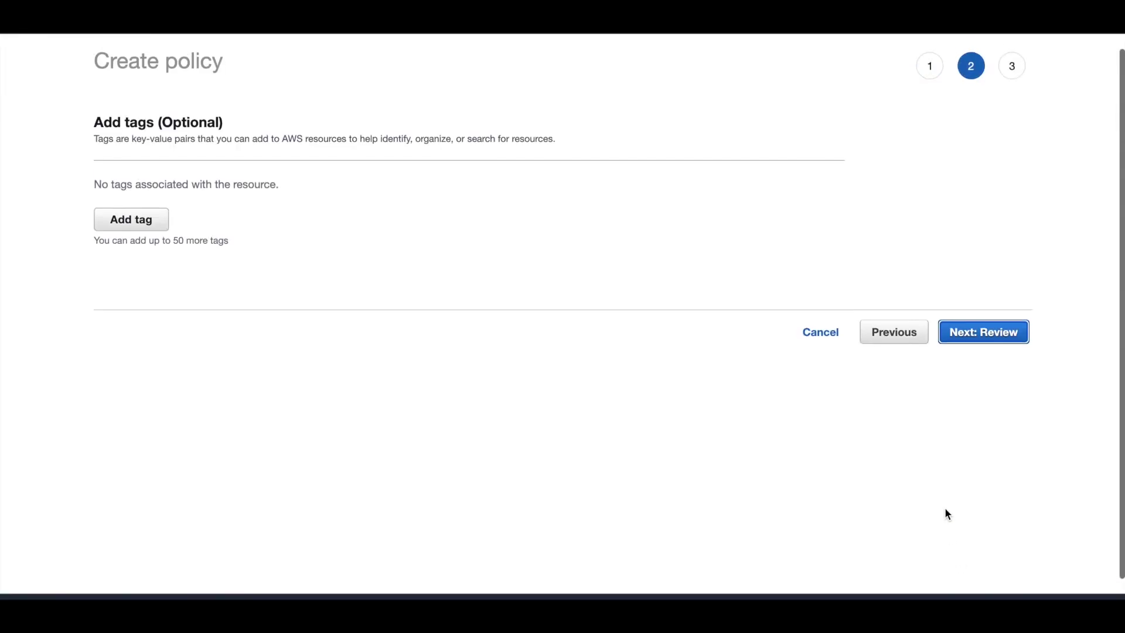
- Review the policy, name it S3-Sync-Policy and create it
{"action": "left_click", "coordinate": [998, 334]}
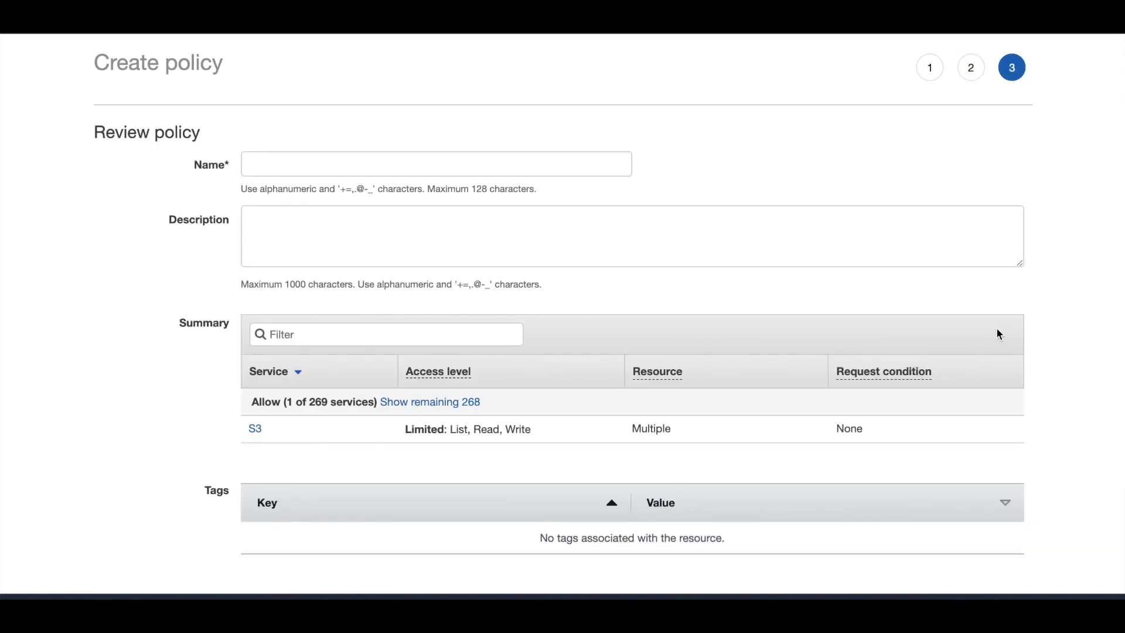
{"action": "left_click", "coordinate": [384, 163]}
{"action": "type", "text": "S3-Sync-Policy"}
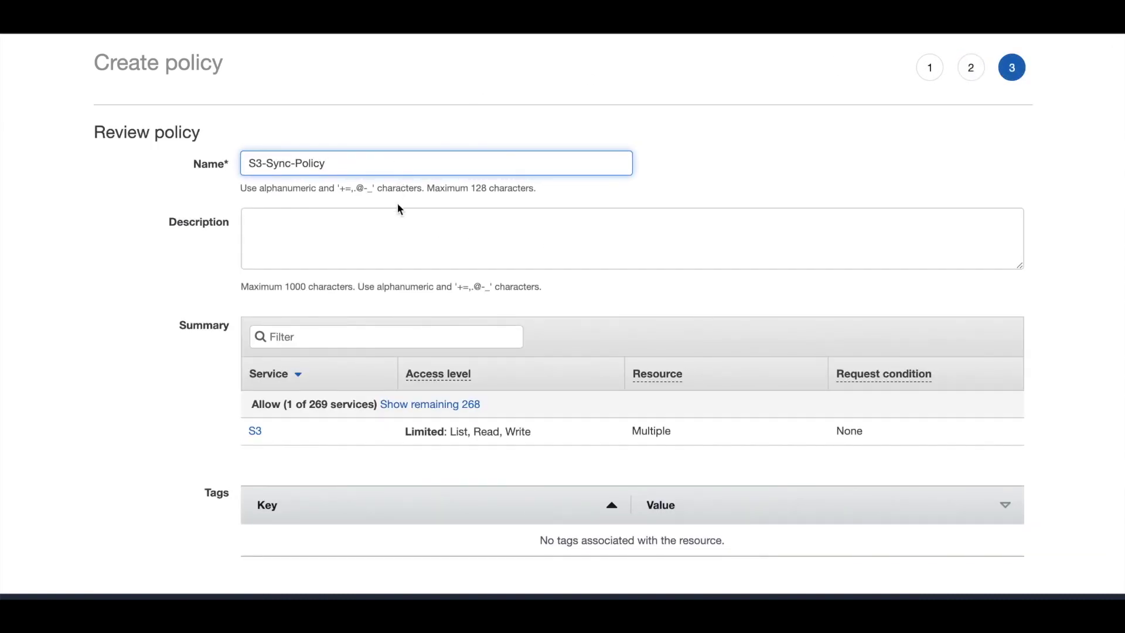
{"action": "scroll", "coordinate": [479, 279], "scroll_direction": "down", "scroll_amount": 2}
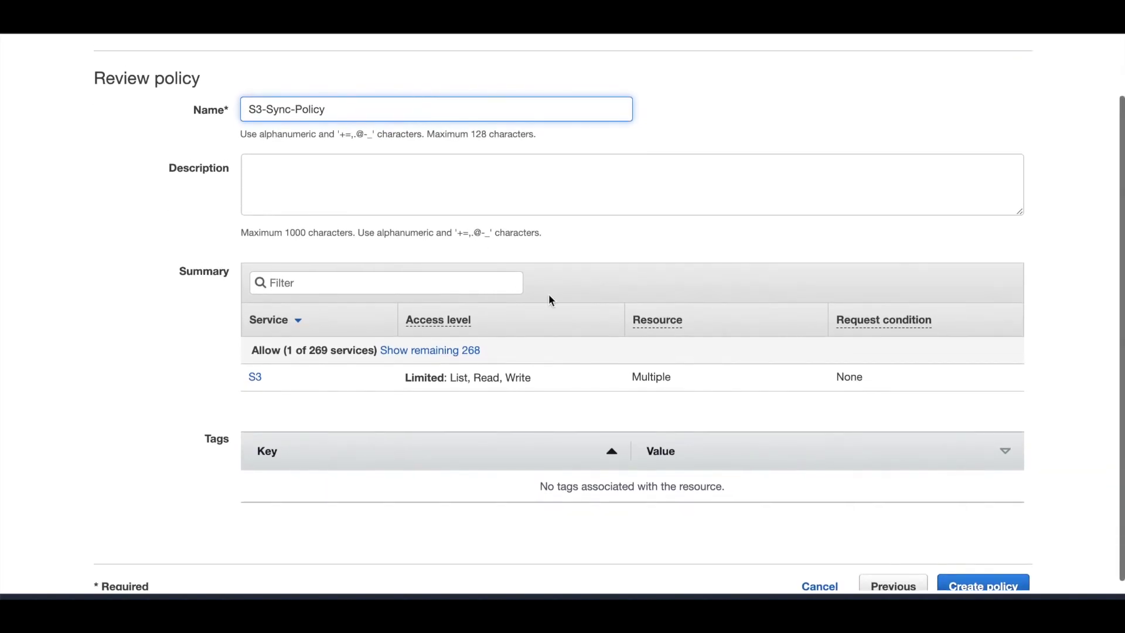
{"action": "left_click", "coordinate": [971, 587]}
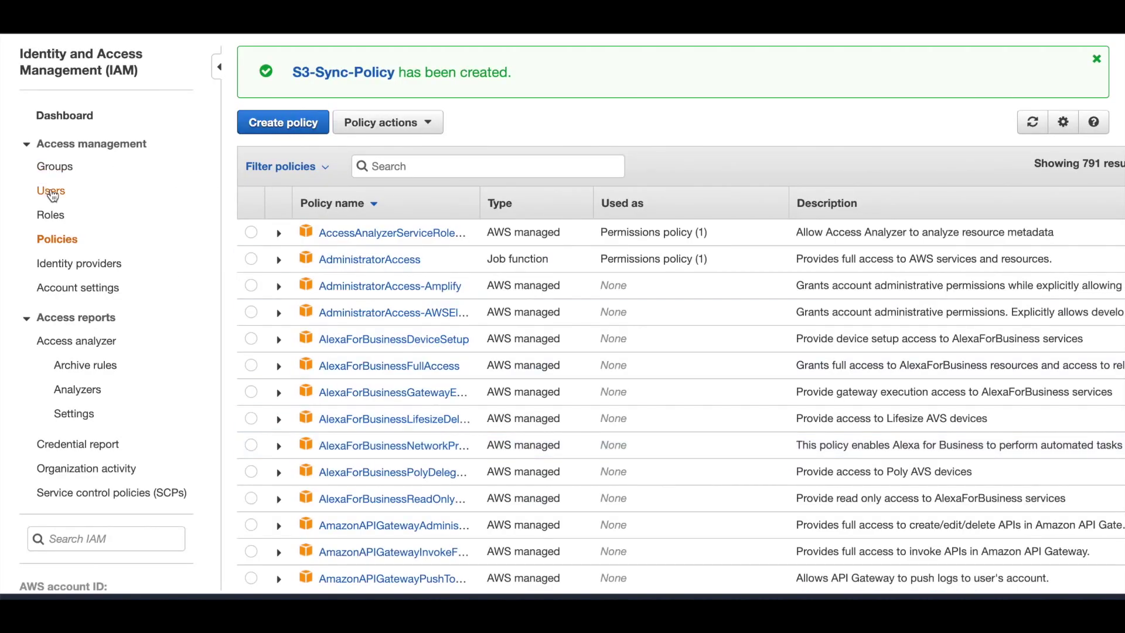
{"action": "left_click", "coordinate": [51, 192]}
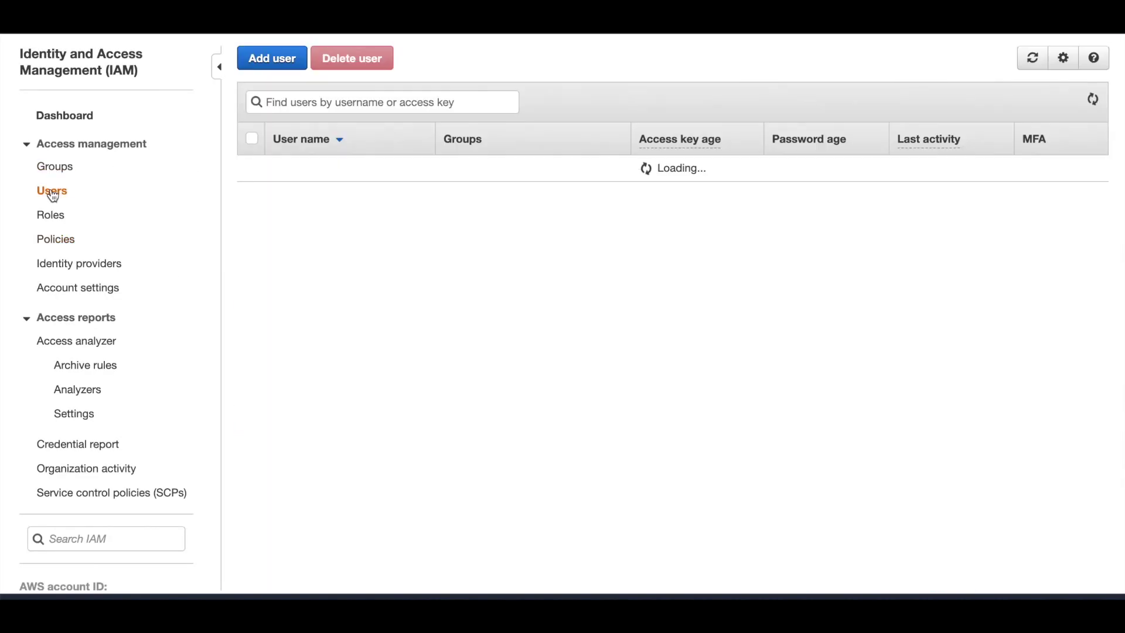
- Add IAM user github-actions with programmatic access
{"action": "left_click", "coordinate": [253, 61]}
{"action": "left_click", "coordinate": [478, 179]}
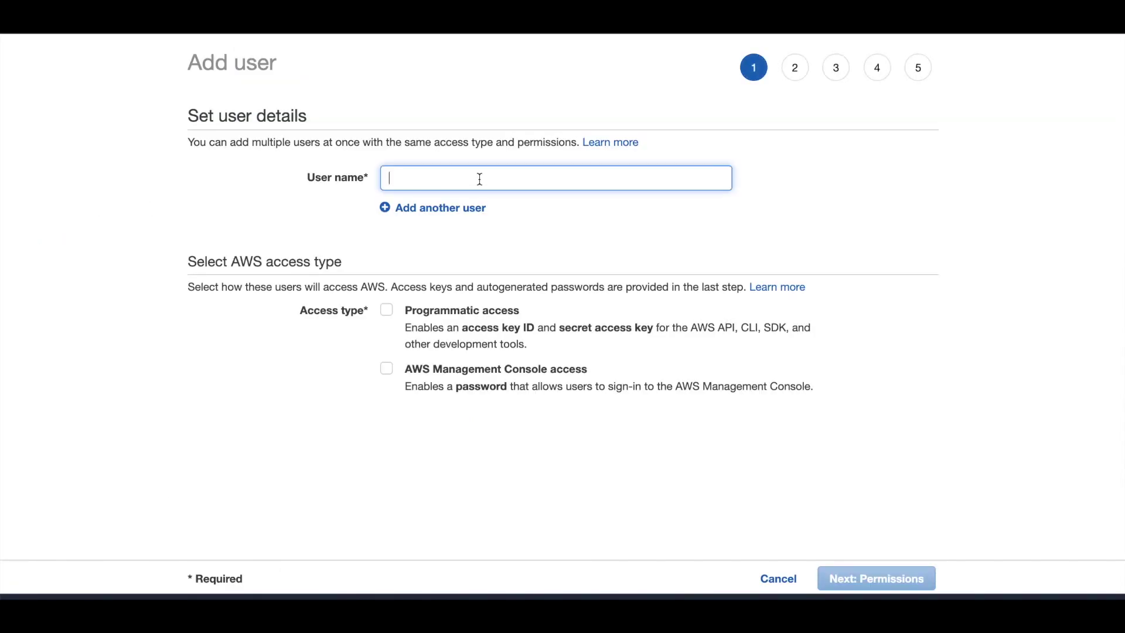
{"action": "type", "text": "github-actions"}
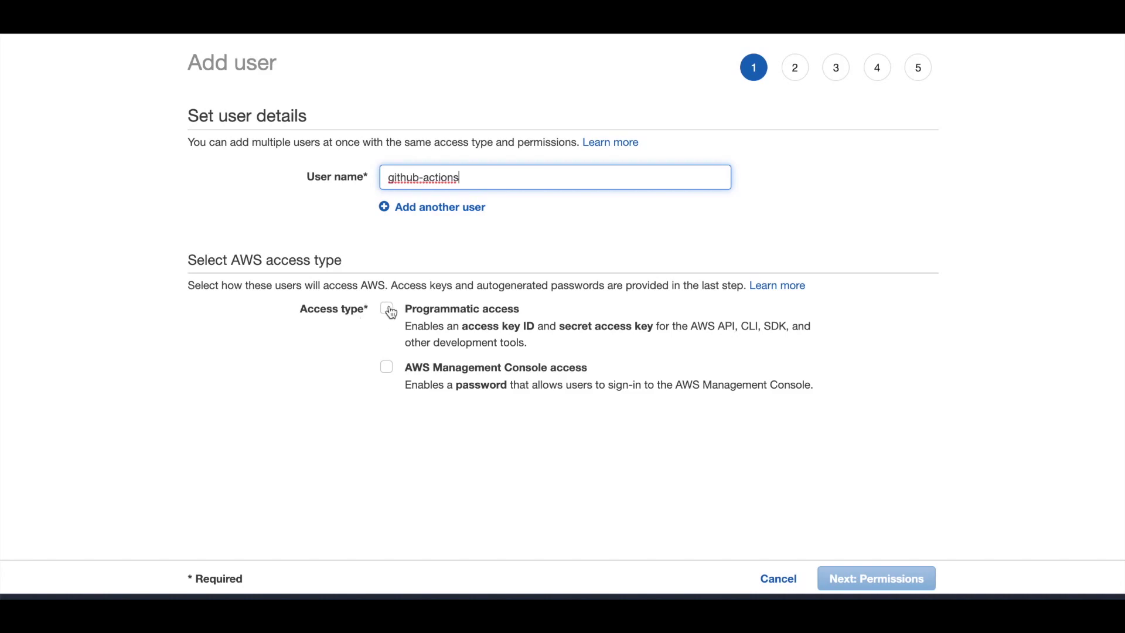
{"action": "left_click", "coordinate": [390, 310]}
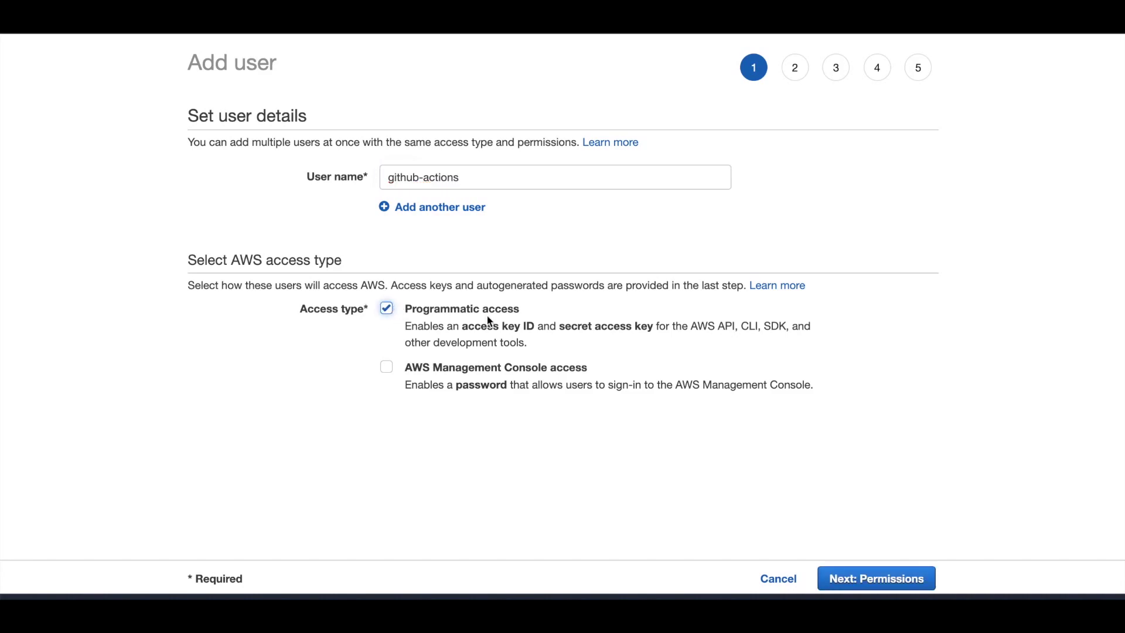
{"action": "left_click", "coordinate": [889, 580]}
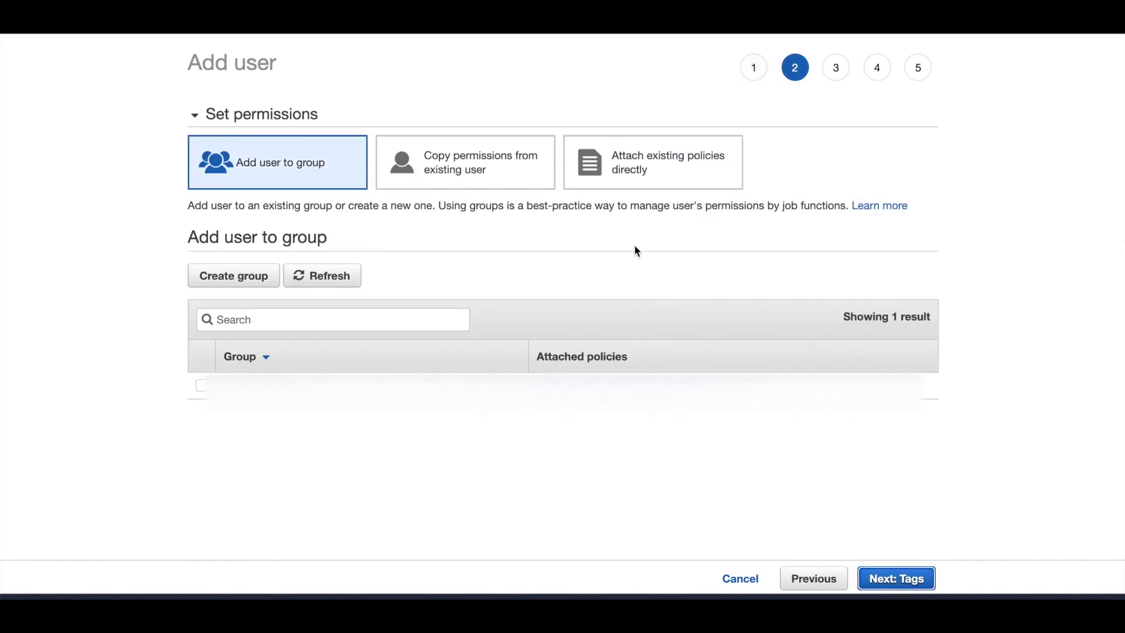
- Attach the customer-managed S3-Sync-Policy directly, skip tags, and create the user
{"action": "left_click", "coordinate": [634, 178]}
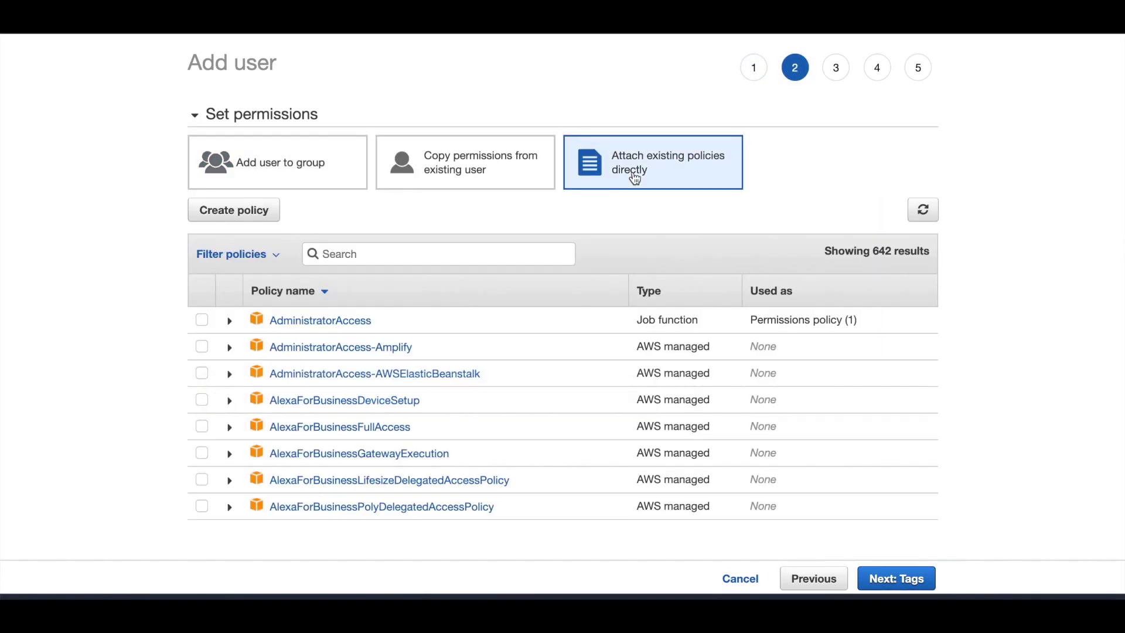
{"action": "left_click", "coordinate": [274, 255]}
{"action": "left_click", "coordinate": [217, 344]}
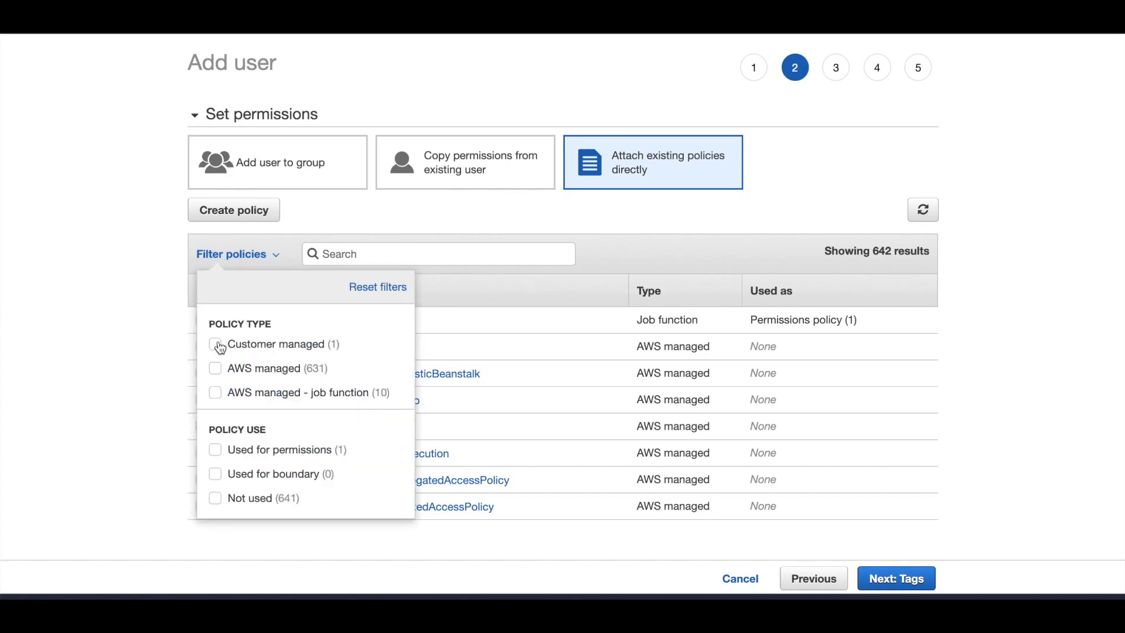
{"action": "left_click", "coordinate": [520, 366]}
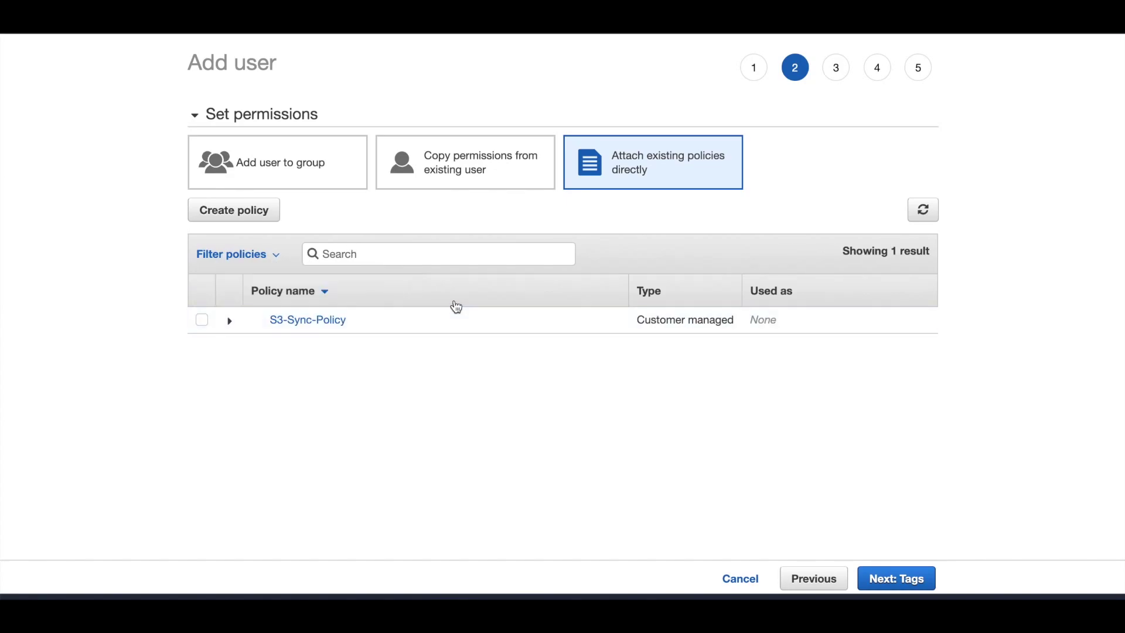
{"action": "left_click", "coordinate": [201, 320]}
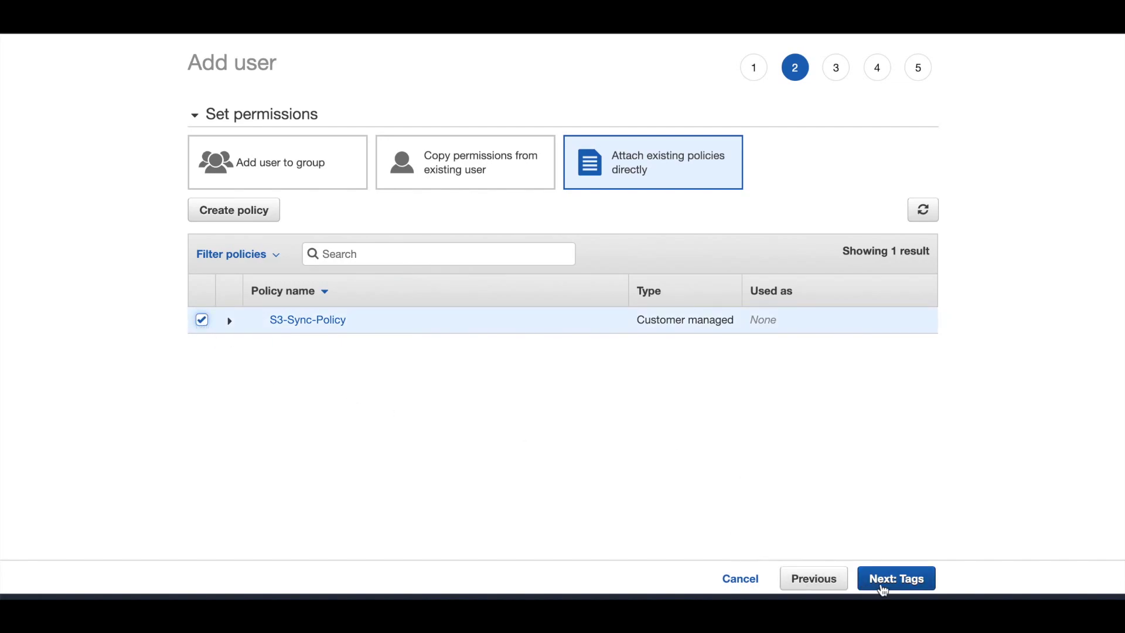
{"action": "left_click", "coordinate": [884, 580]}
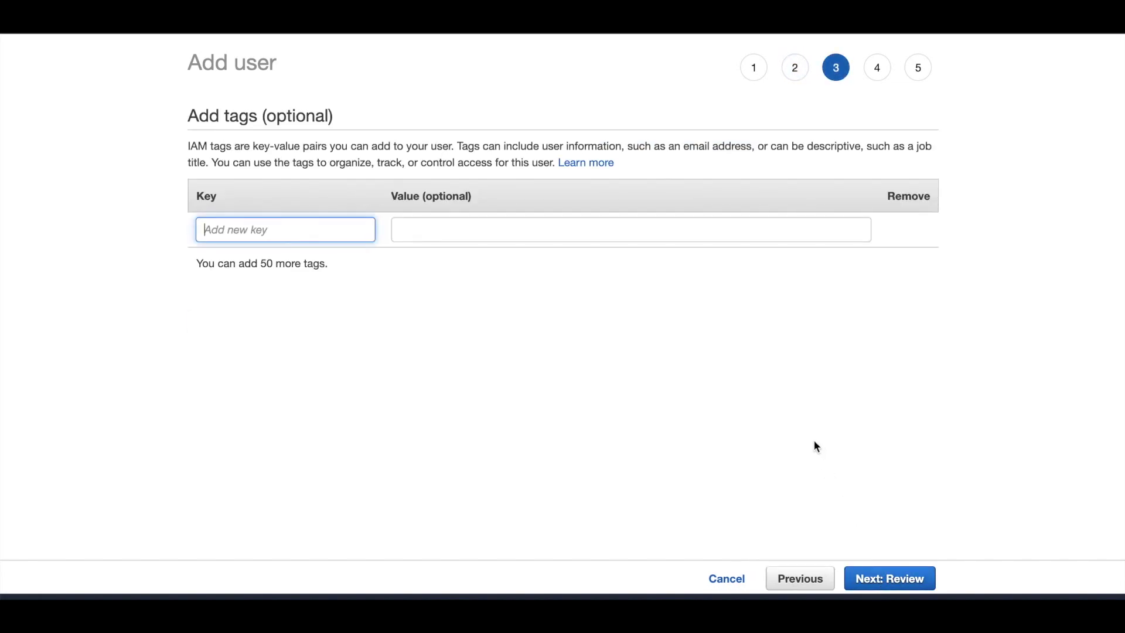
{"action": "left_click", "coordinate": [903, 585]}
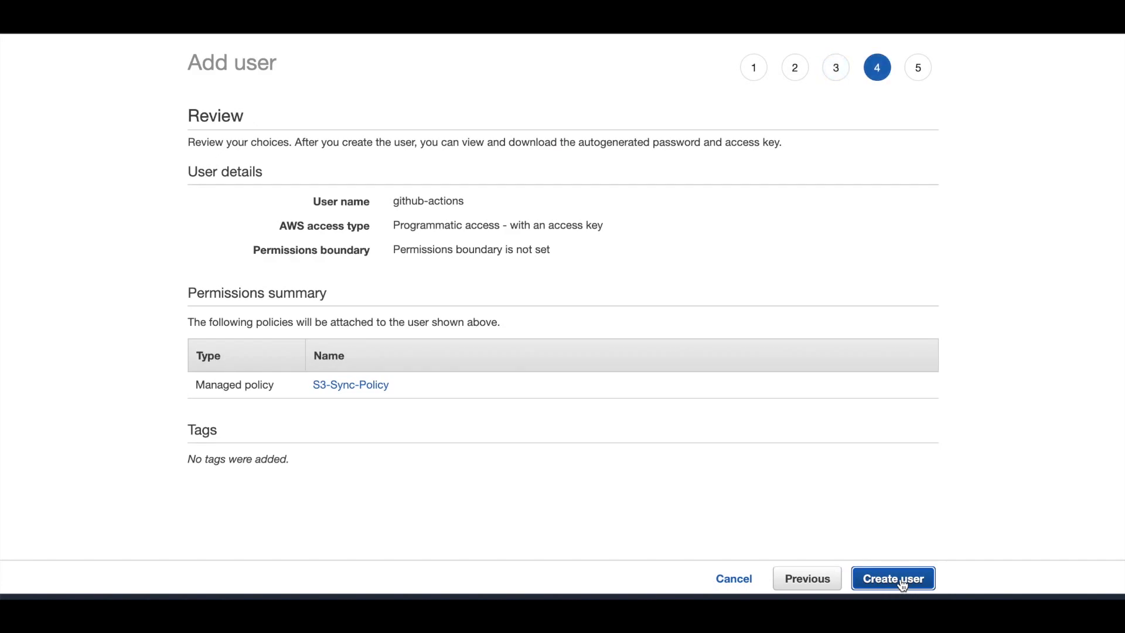
{"action": "left_click", "coordinate": [902, 582]}
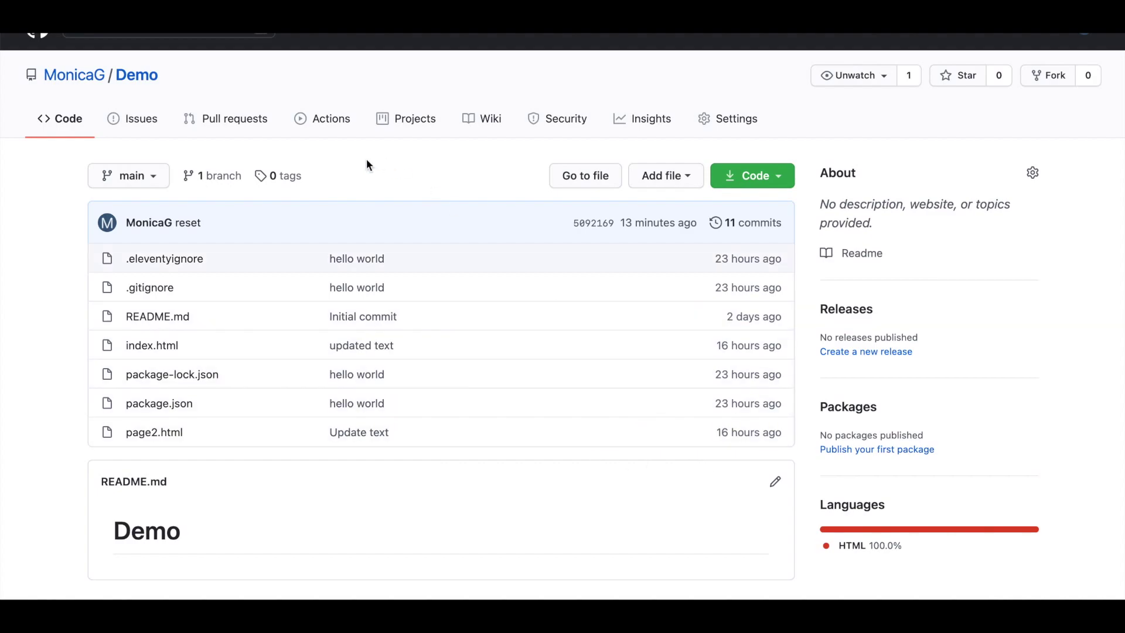
- Switch to the GitHub Demo repository and go to its Settings
{"action": "left_click", "coordinate": [736, 119]}
{"action": "scroll", "coordinate": [272, 401], "scroll_direction": "down", "scroll_amount": 3}
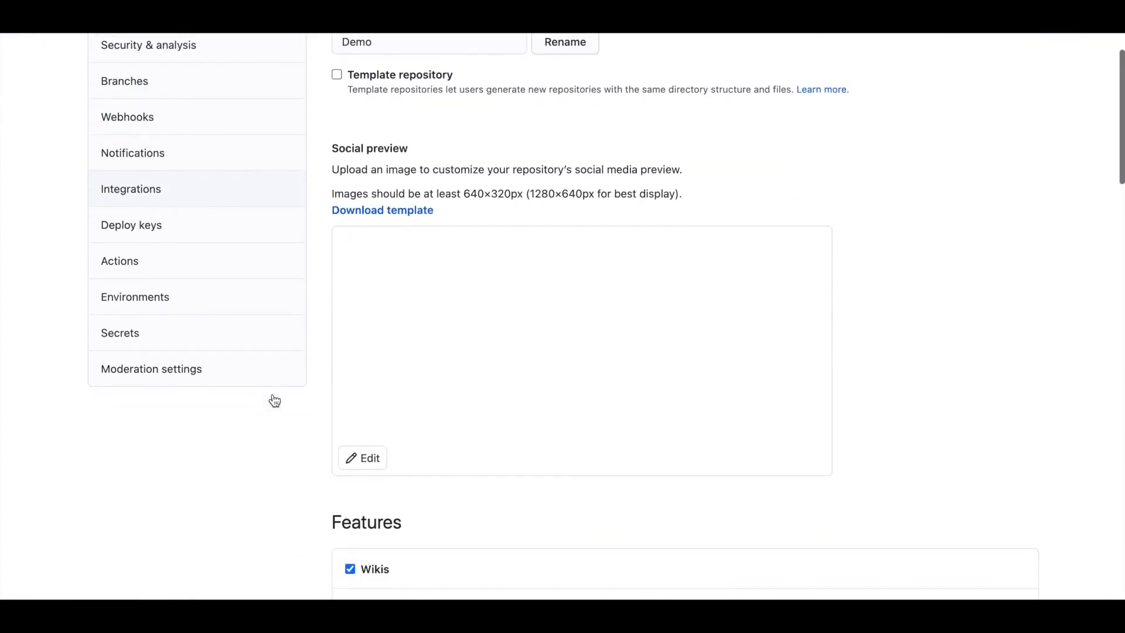
- Add repository secret AWS_ACCESS_KEY_ID holding the IAM user's access key ID
{"action": "left_click", "coordinate": [120, 341]}
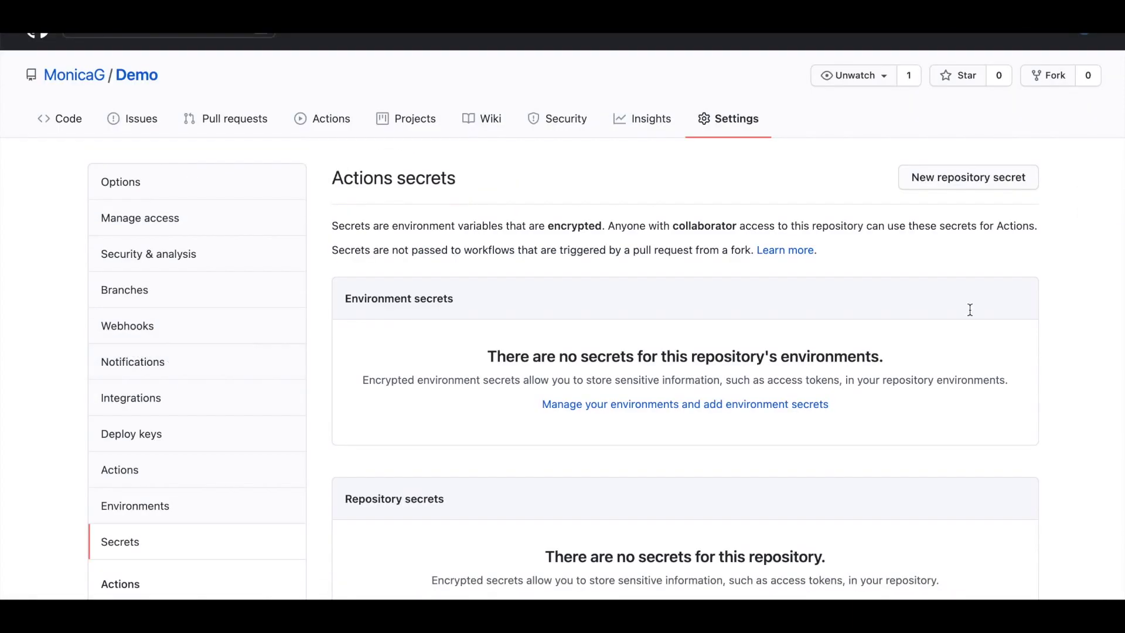
{"action": "left_click", "coordinate": [974, 179]}
{"action": "left_click", "coordinate": [396, 252]}
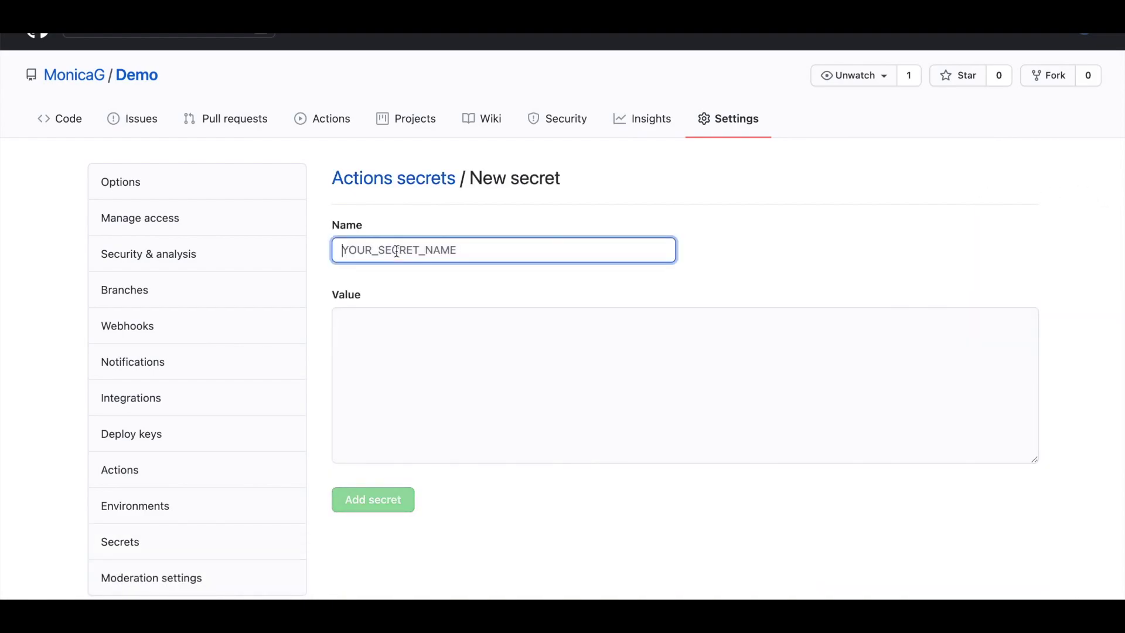
{"action": "type", "text": "AWS_ACCESS_KEY_ID"}
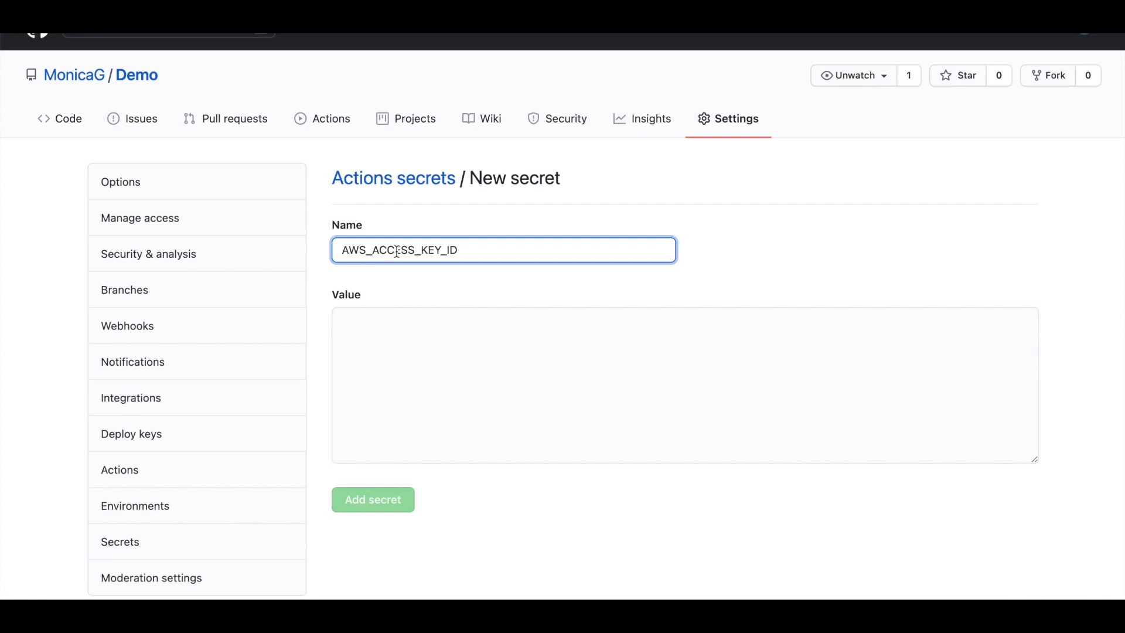
{"action": "left_click", "coordinate": [398, 317]}
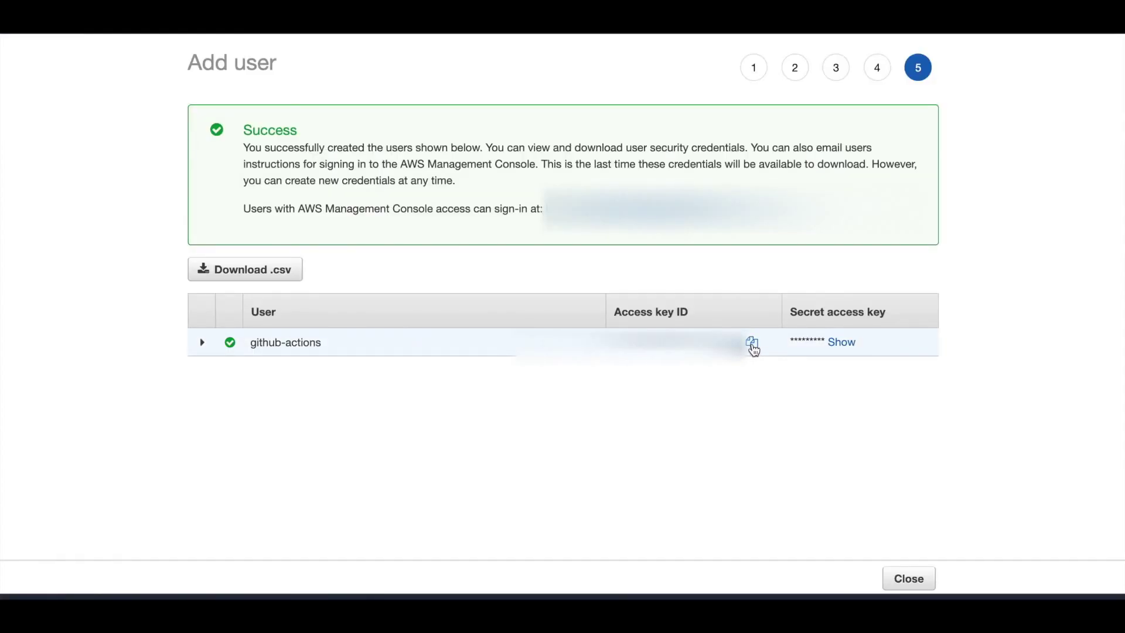
{"action": "left_click", "coordinate": [751, 343]}
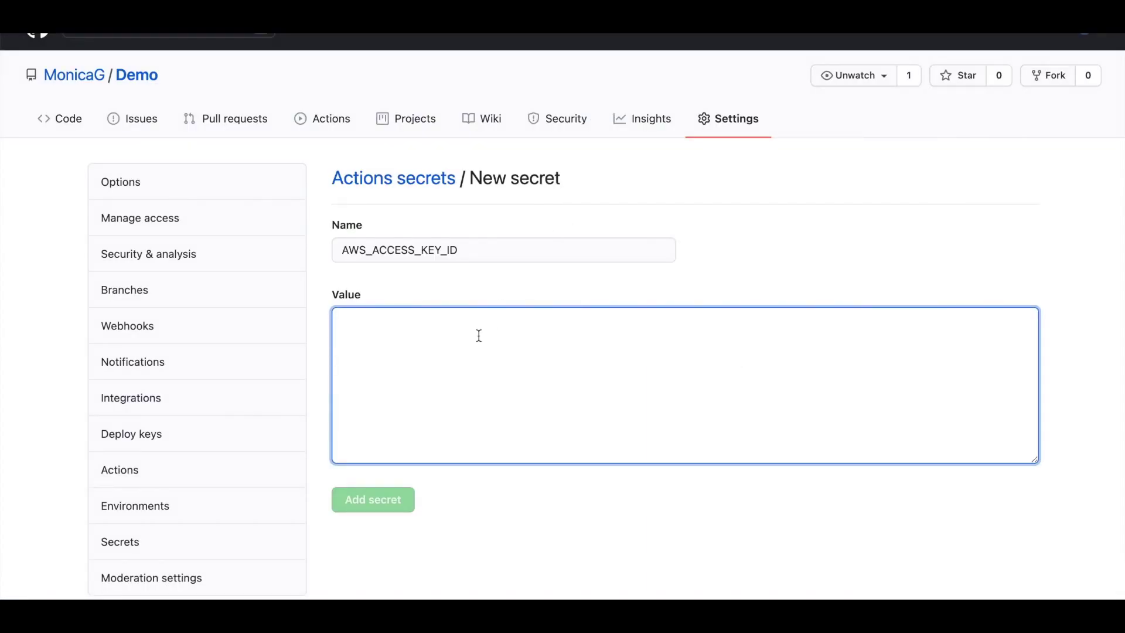
{"action": "key", "text": "ctrl+v"}
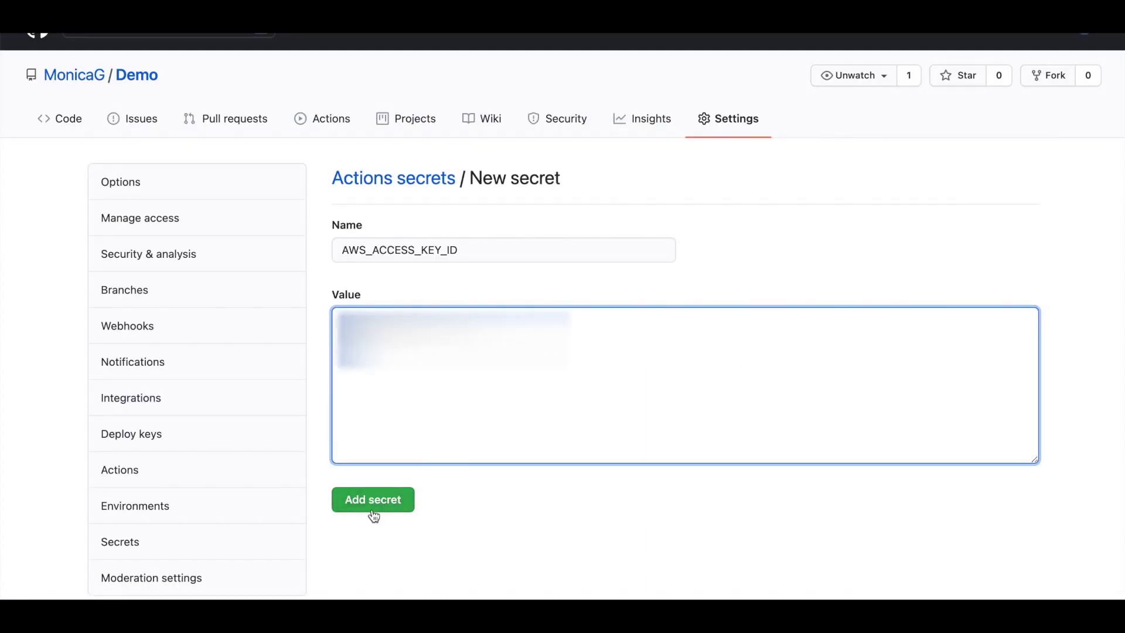
{"action": "left_click", "coordinate": [373, 503]}
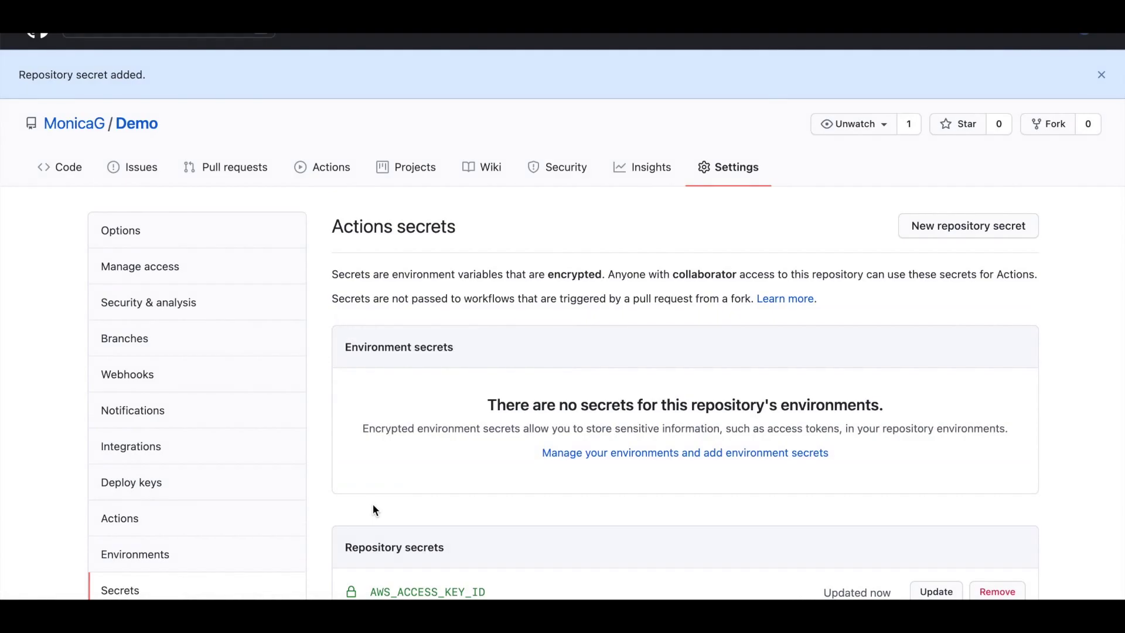
- Add repository secret AWS_SECRET_ACCESS_KEY holding the IAM user's secret access key
{"action": "left_click", "coordinate": [956, 228]}
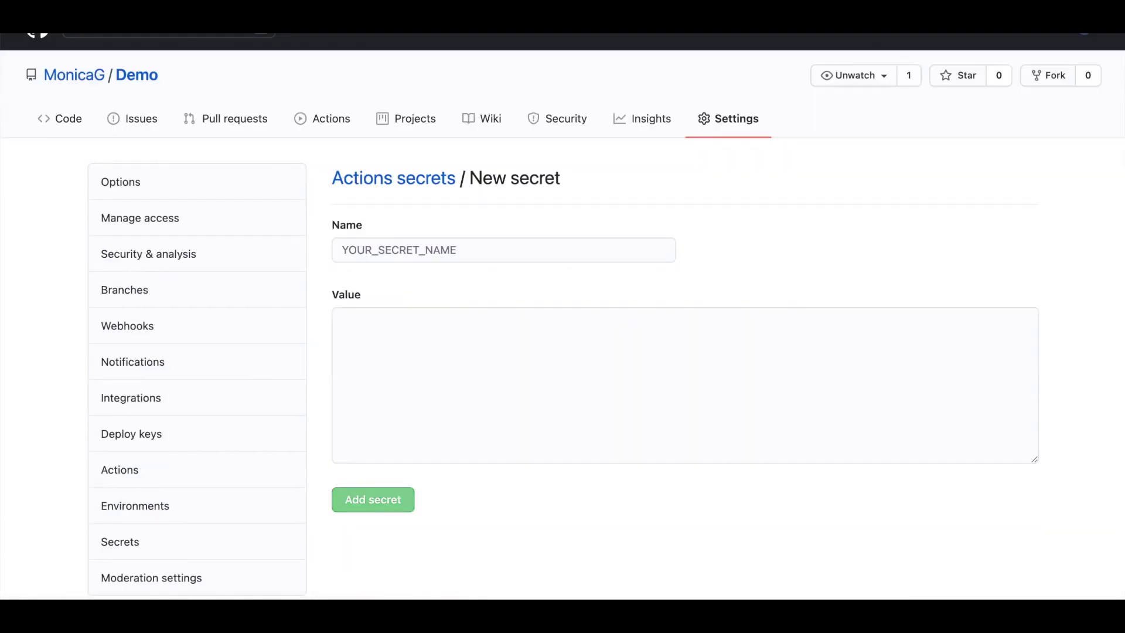
{"action": "left_click", "coordinate": [442, 252]}
{"action": "type", "text": "AWS_SECRET_ACCESS_KEY"}
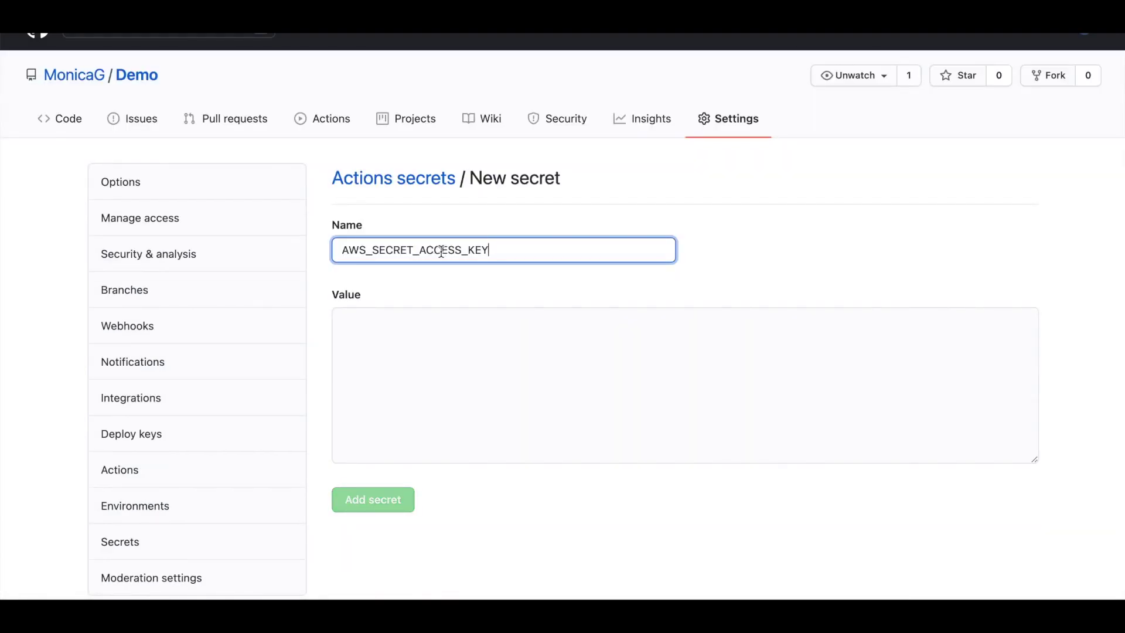
{"action": "left_click", "coordinate": [444, 342]}
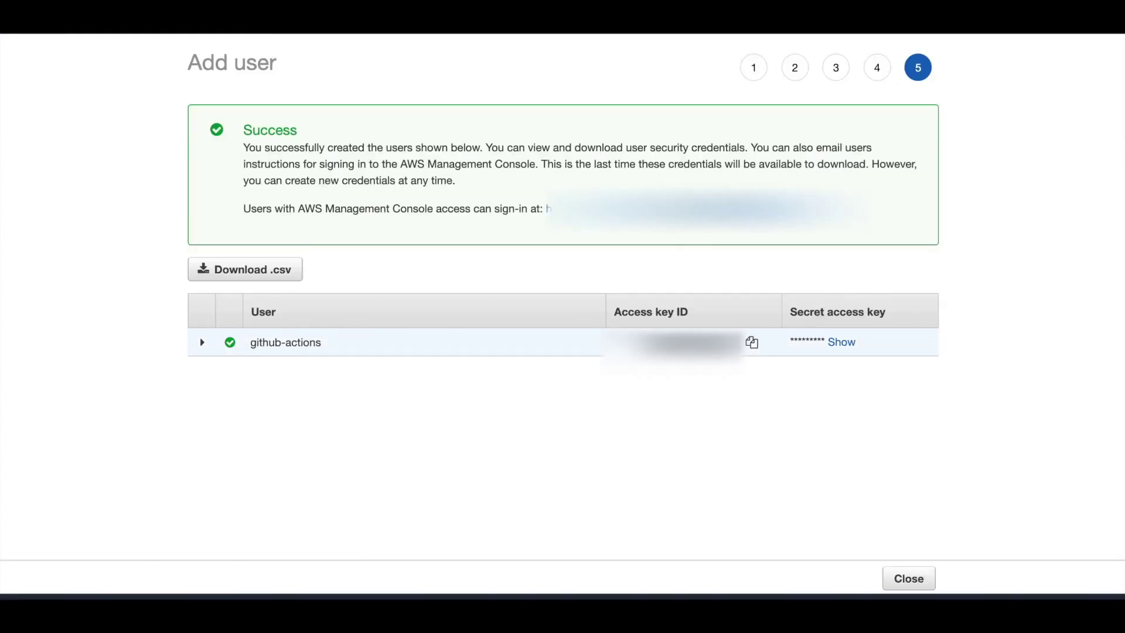
{"action": "left_click", "coordinate": [844, 343]}
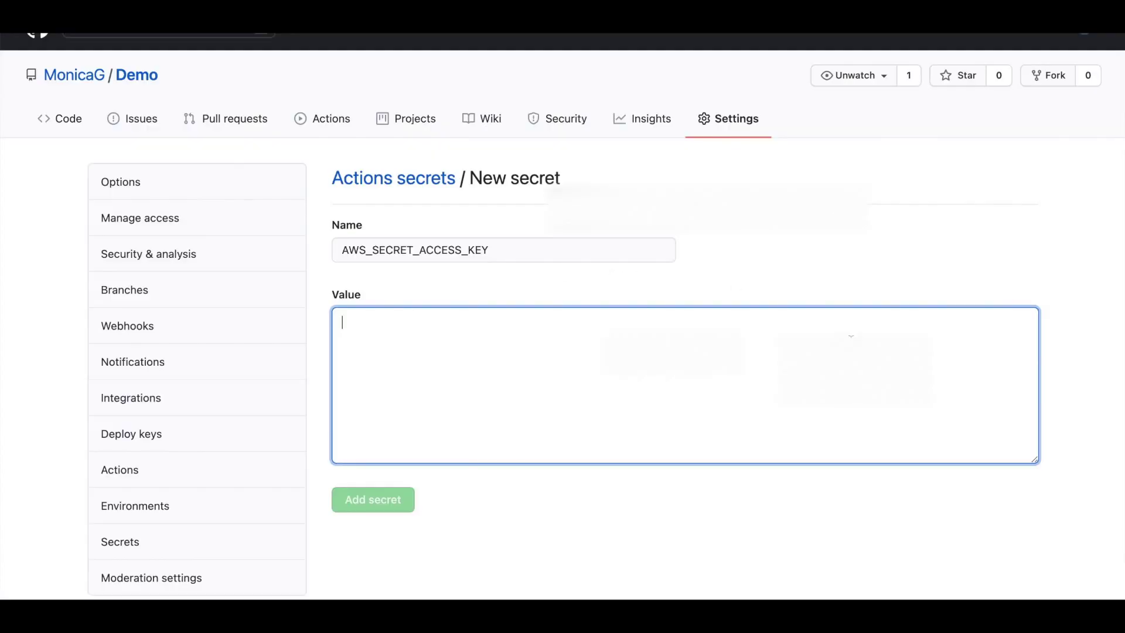
{"action": "key", "text": "ctrl+v"}
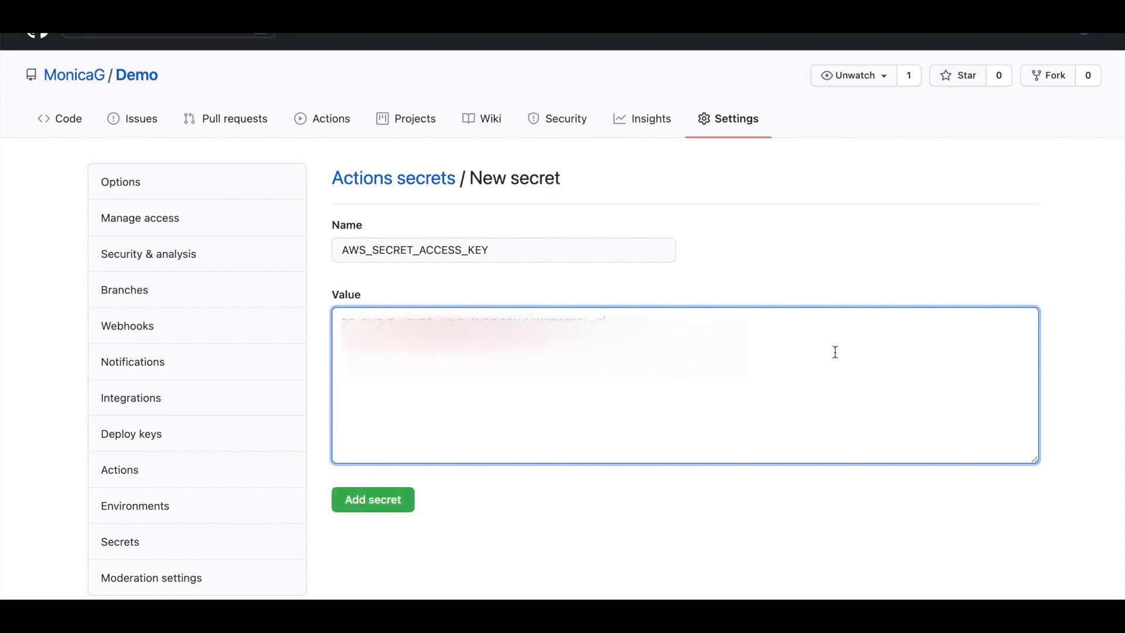
{"action": "left_click", "coordinate": [375, 504]}
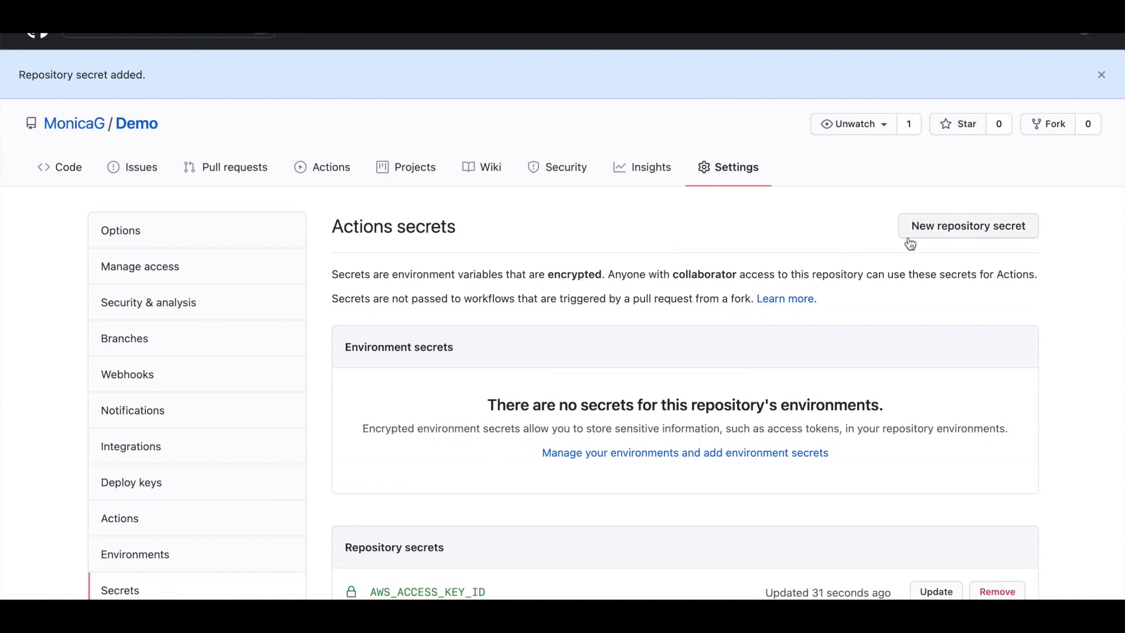
{"action": "left_click", "coordinate": [910, 239]}
- Add an S3_BUCKET repository secret holding the bucket name
{"action": "left_click", "coordinate": [401, 250]}
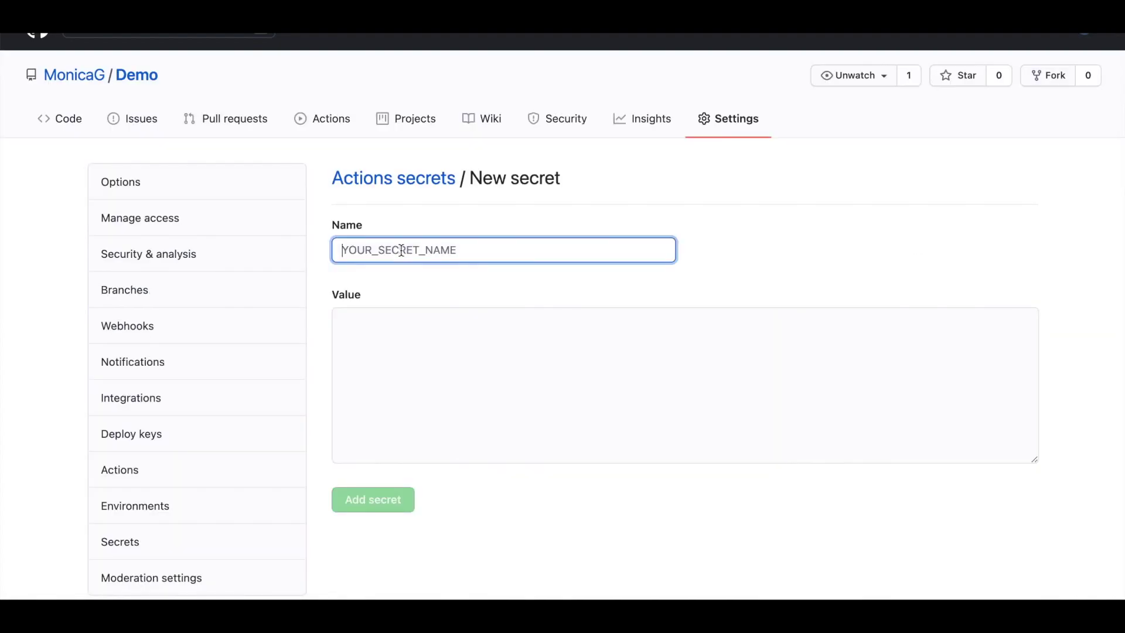
{"action": "type", "text": "S3_BUCKET"}
{"action": "left_click", "coordinate": [347, 330]}
{"action": "type", "text": "demo-s3-bucket-name"}
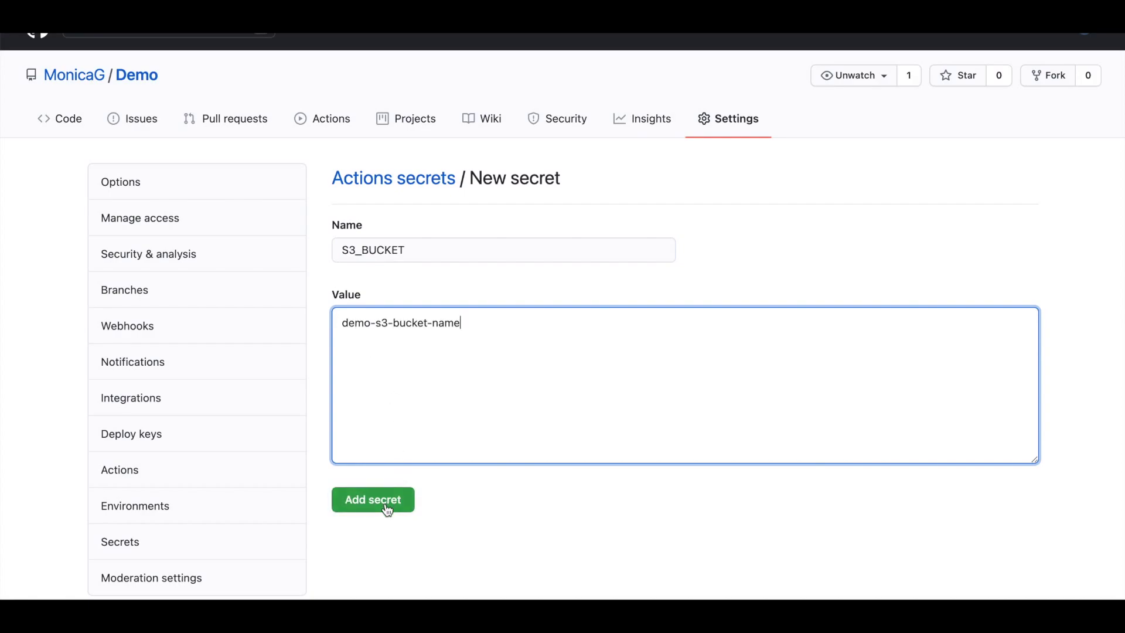
{"action": "left_click", "coordinate": [389, 499]}
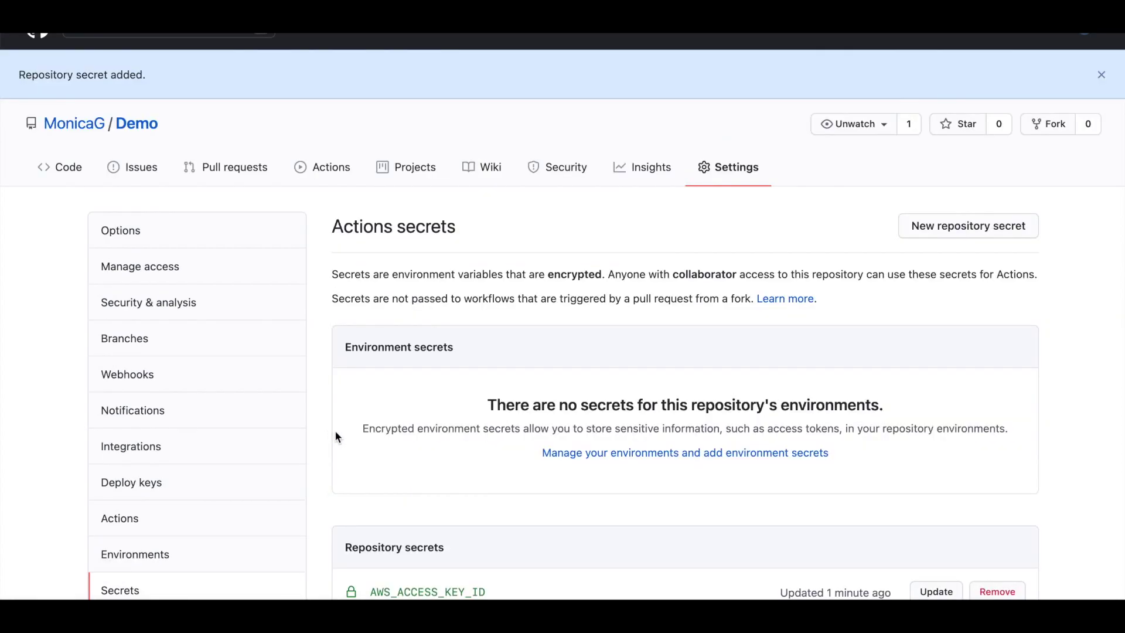
{"action": "scroll", "coordinate": [435, 445], "scroll_direction": "down", "scroll_amount": 3}
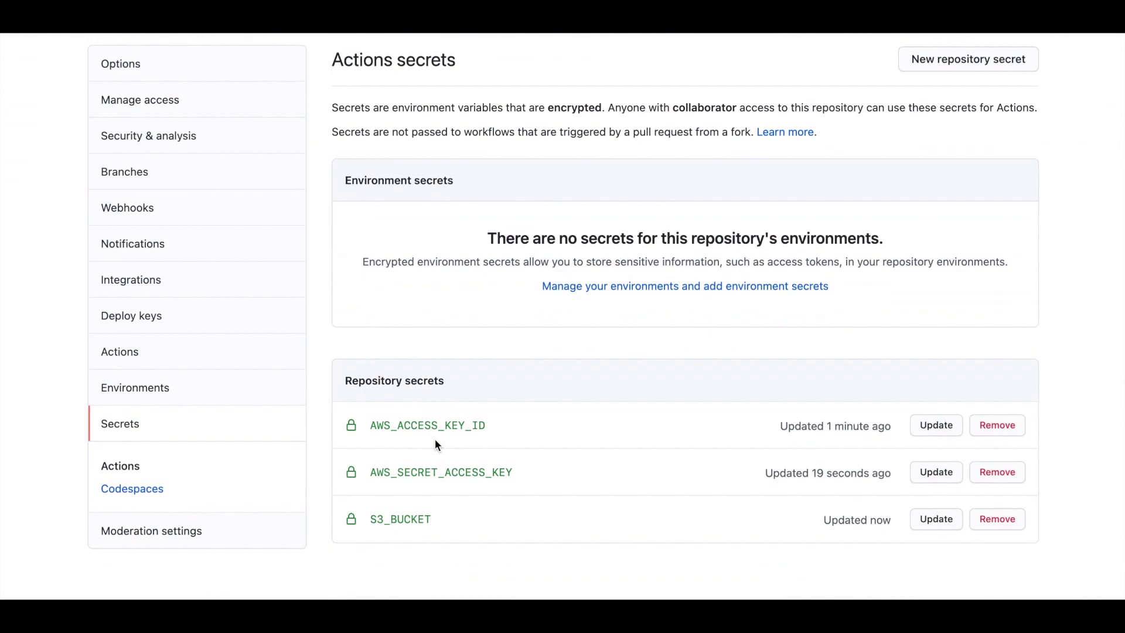
{"action": "scroll", "coordinate": [488, 400], "scroll_direction": "up", "scroll_amount": 3}
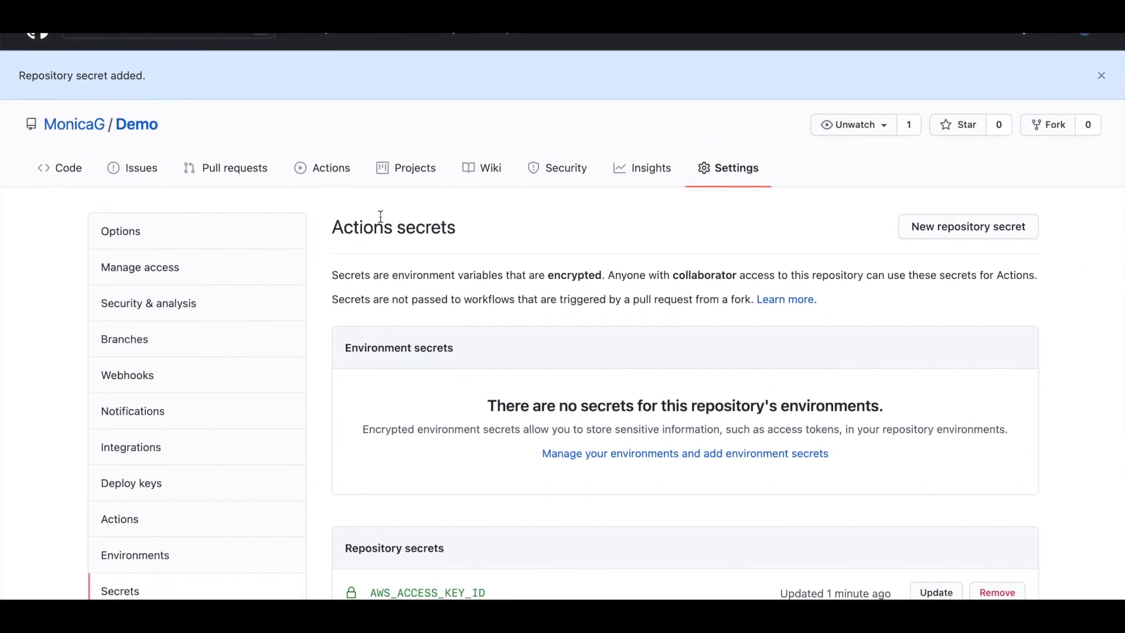
{"action": "left_click", "coordinate": [319, 168]}
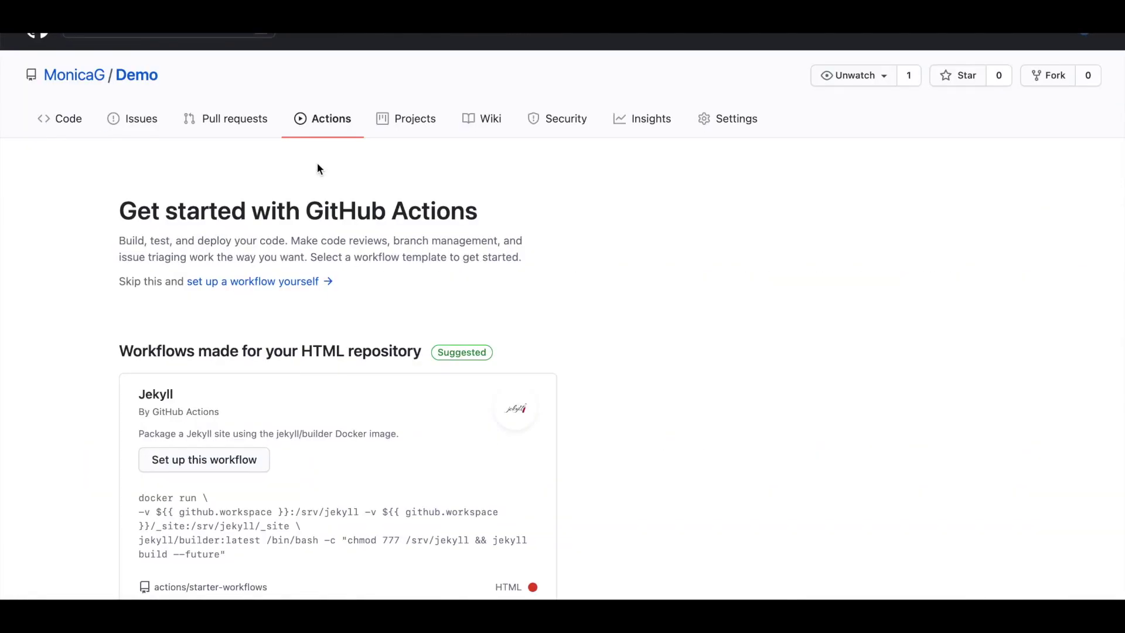
- Replace the new main.yml template with the pasted Build and Deploy to S3 YAML
{"action": "left_click", "coordinate": [272, 283]}
{"action": "left_click", "coordinate": [269, 290]}
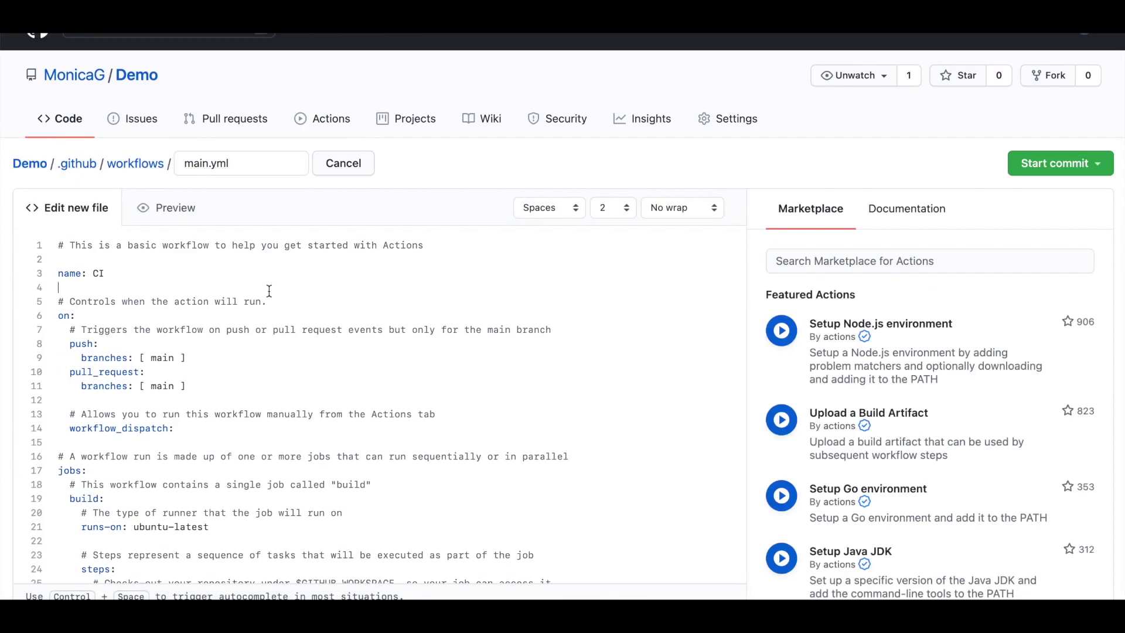
{"action": "key", "text": "ctrl+a"}
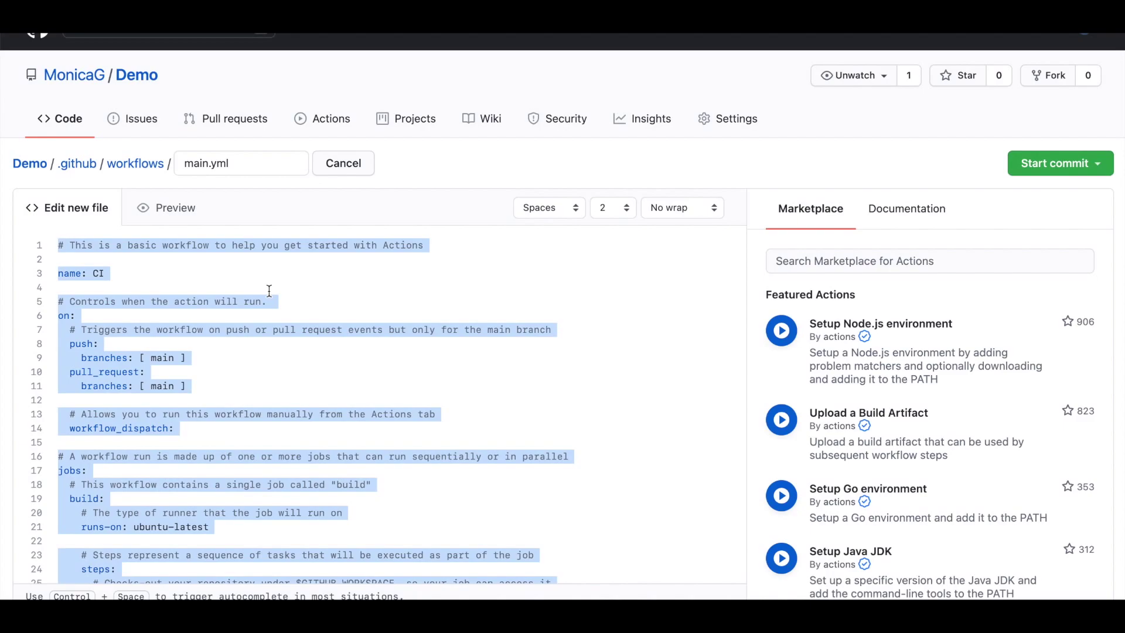
{"action": "key", "text": "BackSpace"}
{"action": "key", "text": "ctrl+v"}
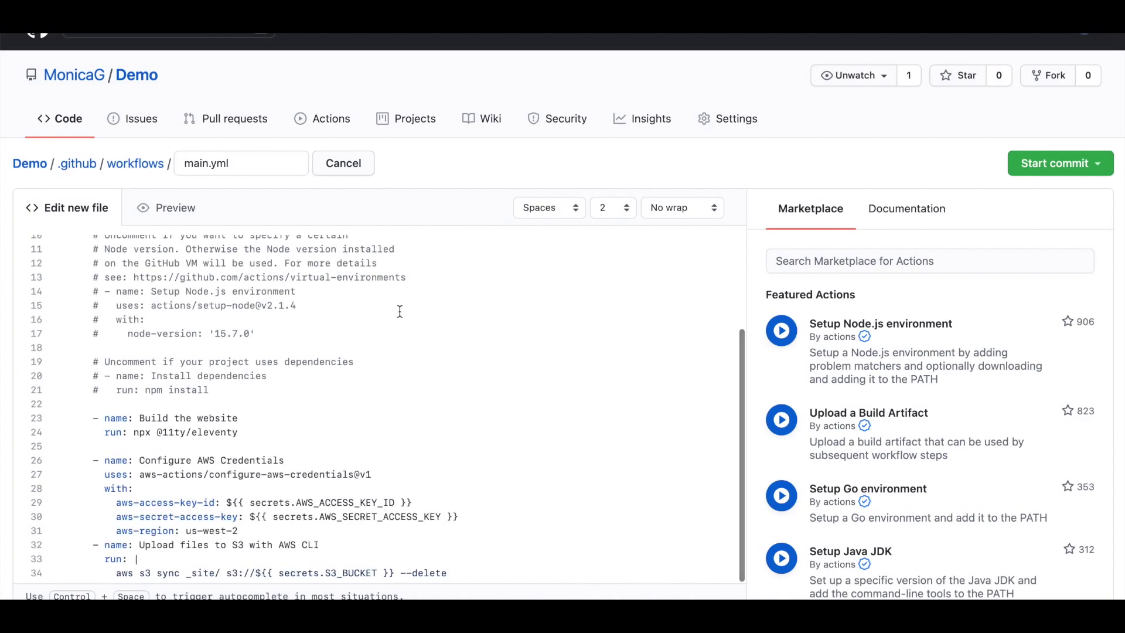
{"action": "scroll", "coordinate": [399, 315], "scroll_direction": "up", "scroll_amount": 3}
{"action": "scroll", "coordinate": [400, 315], "scroll_direction": "up", "scroll_amount": 2}
{"action": "scroll", "coordinate": [400, 314], "scroll_direction": "up", "scroll_amount": 2}
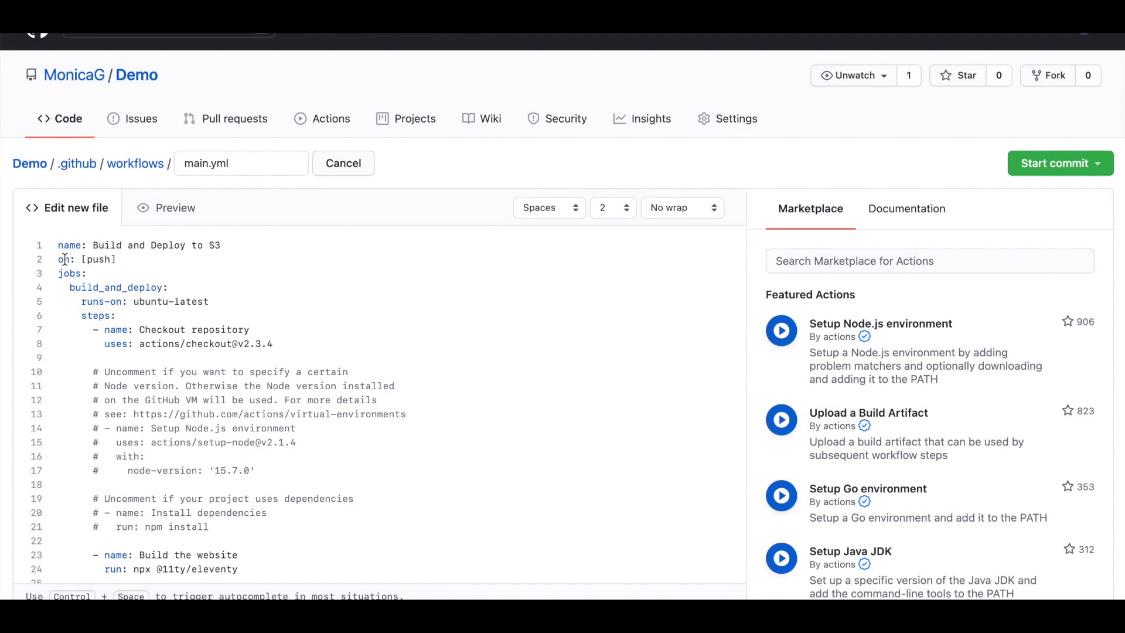
{"action": "left_click_drag", "start_coordinate": [57, 244], "coordinate": [276, 249]}
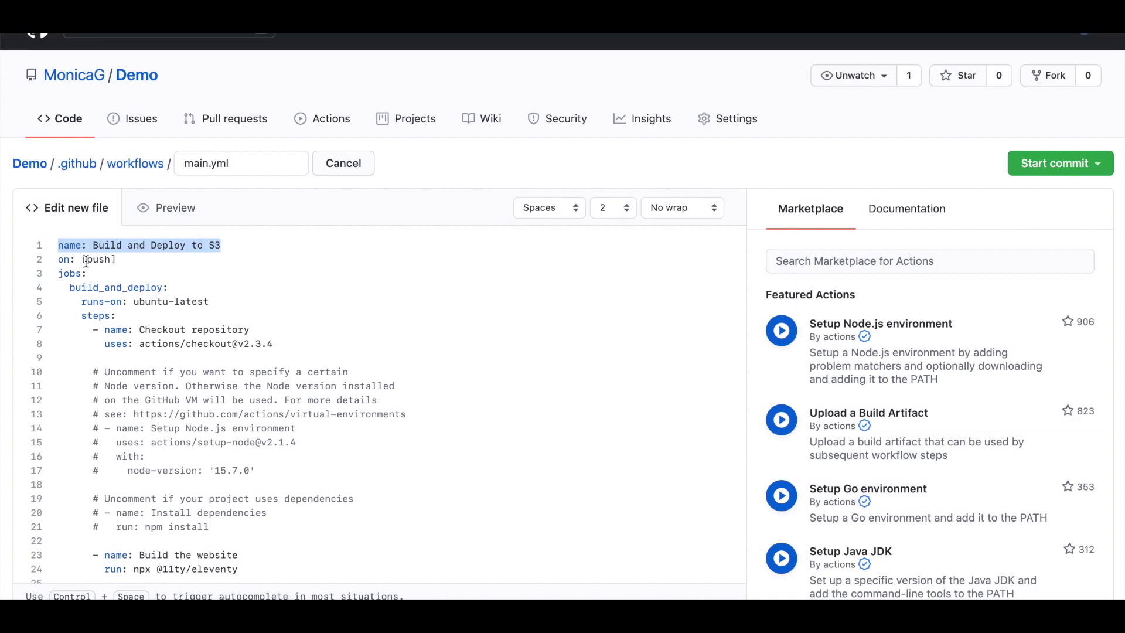
{"action": "left_click_drag", "start_coordinate": [53, 261], "coordinate": [125, 263]}
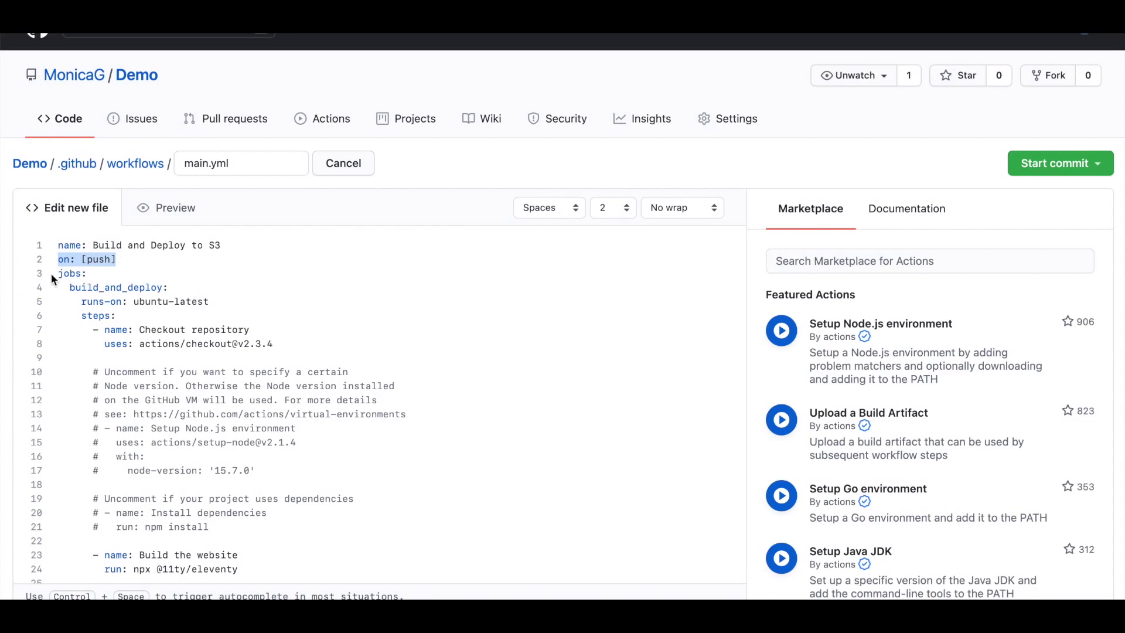
{"action": "left_click_drag", "start_coordinate": [54, 274], "coordinate": [169, 288]}
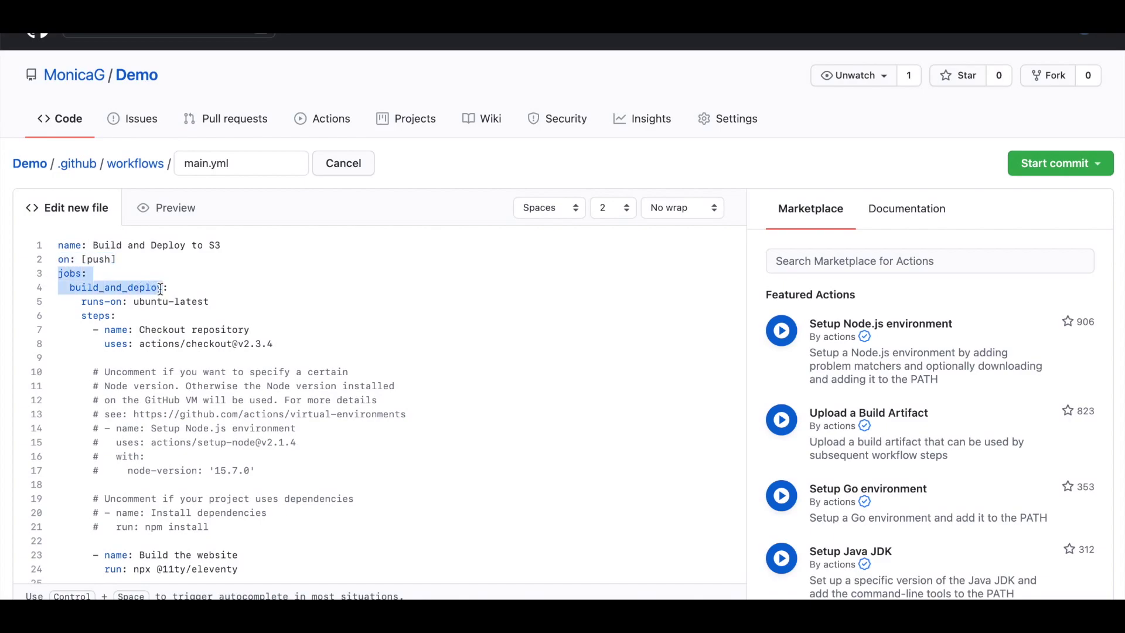
{"action": "left_click_drag", "start_coordinate": [172, 288], "coordinate": [224, 303]}
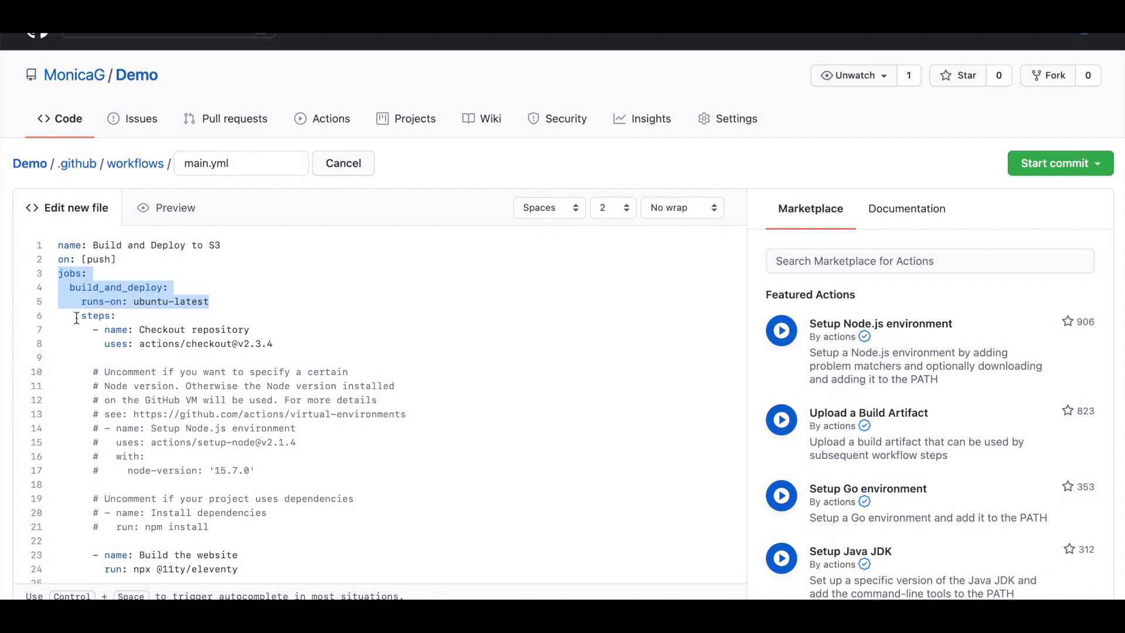
{"action": "left_click_drag", "start_coordinate": [76, 319], "coordinate": [301, 356]}
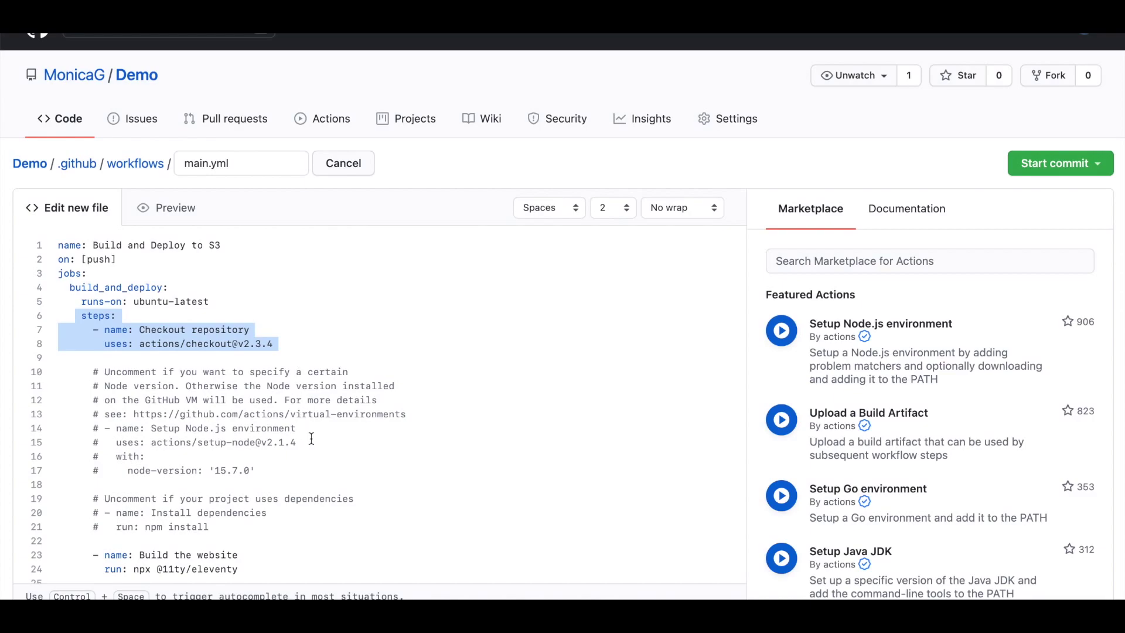
{"action": "scroll", "coordinate": [312, 438], "scroll_direction": "down", "scroll_amount": 2}
{"action": "scroll", "coordinate": [312, 438], "scroll_direction": "down", "scroll_amount": 3}
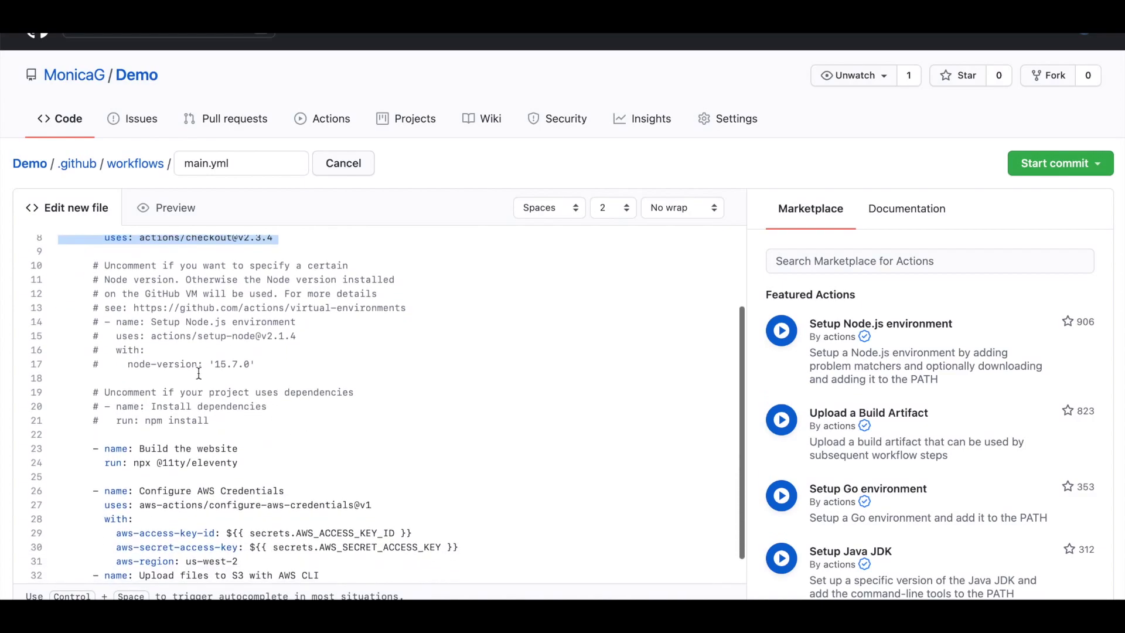
{"action": "mouse_move", "coordinate": [89, 265]}
{"action": "left_mouse_down"}
{"action": "mouse_move", "coordinate": [220, 367]}
{"action": "mouse_move", "coordinate": [262, 368]}
{"action": "left_mouse_up"}
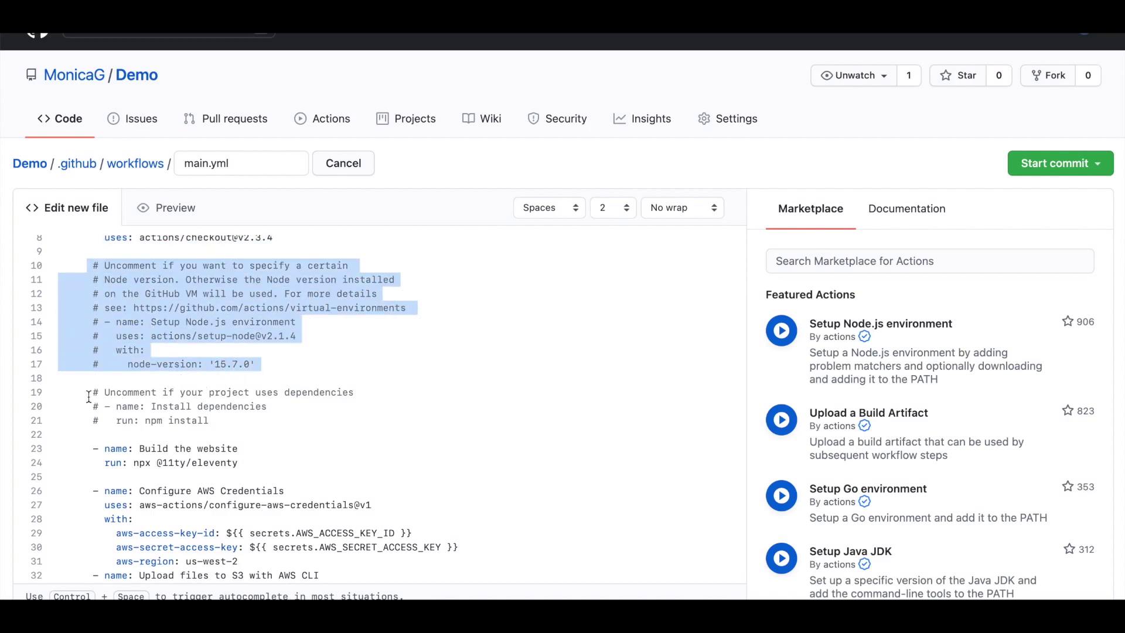
{"action": "left_click_drag", "start_coordinate": [89, 392], "coordinate": [238, 424]}
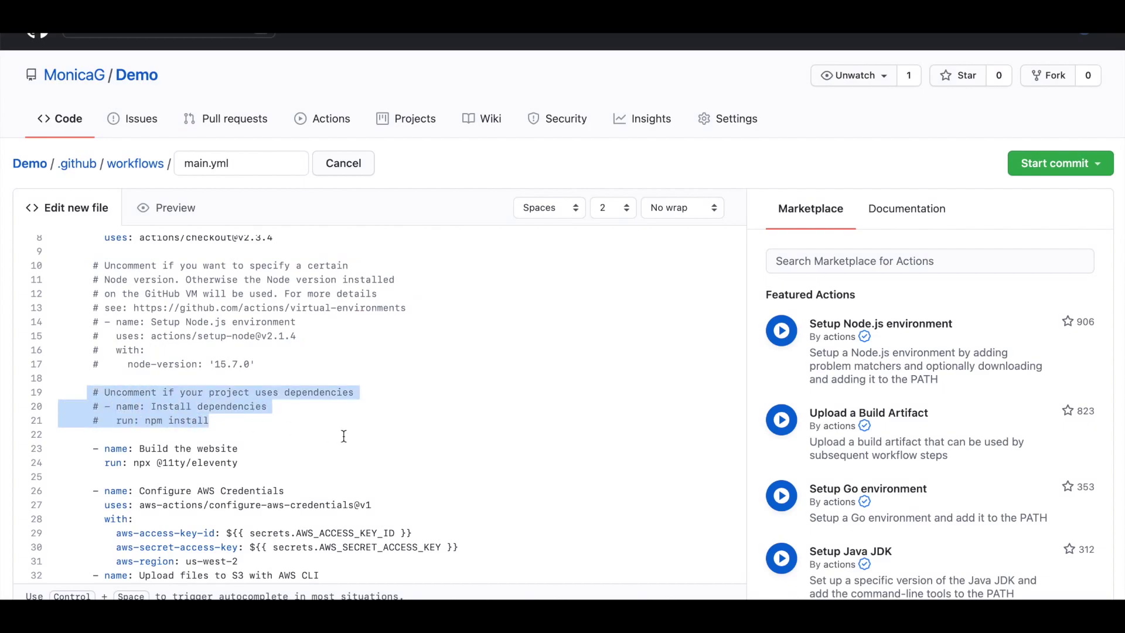
{"action": "scroll", "coordinate": [343, 436], "scroll_direction": "down", "scroll_amount": 1}
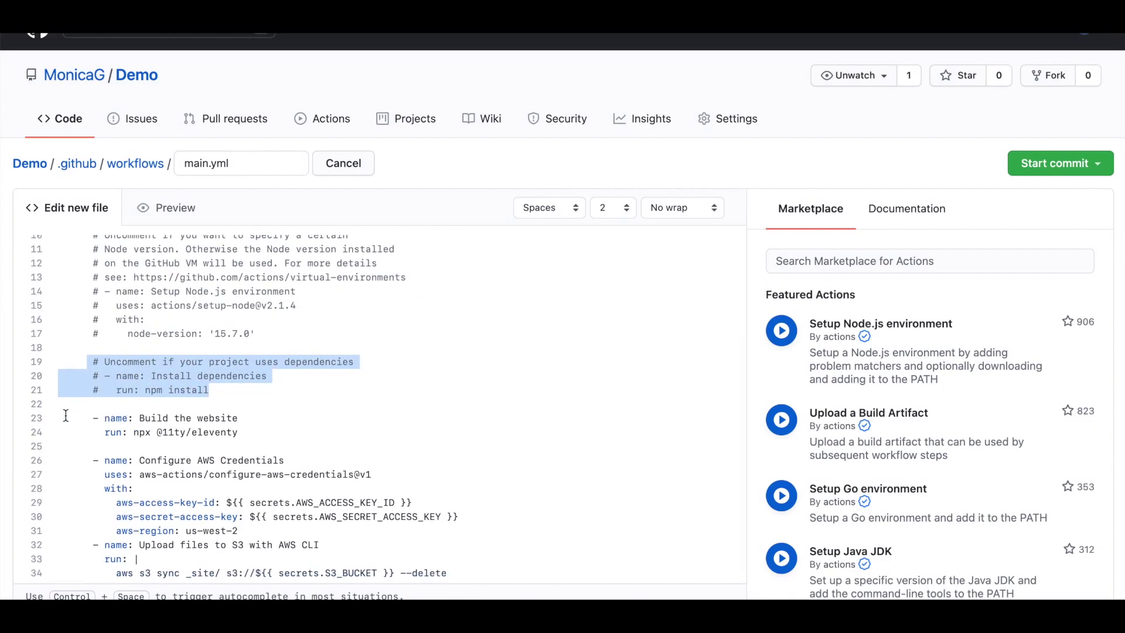
{"action": "left_click_drag", "start_coordinate": [65, 418], "coordinate": [274, 432]}
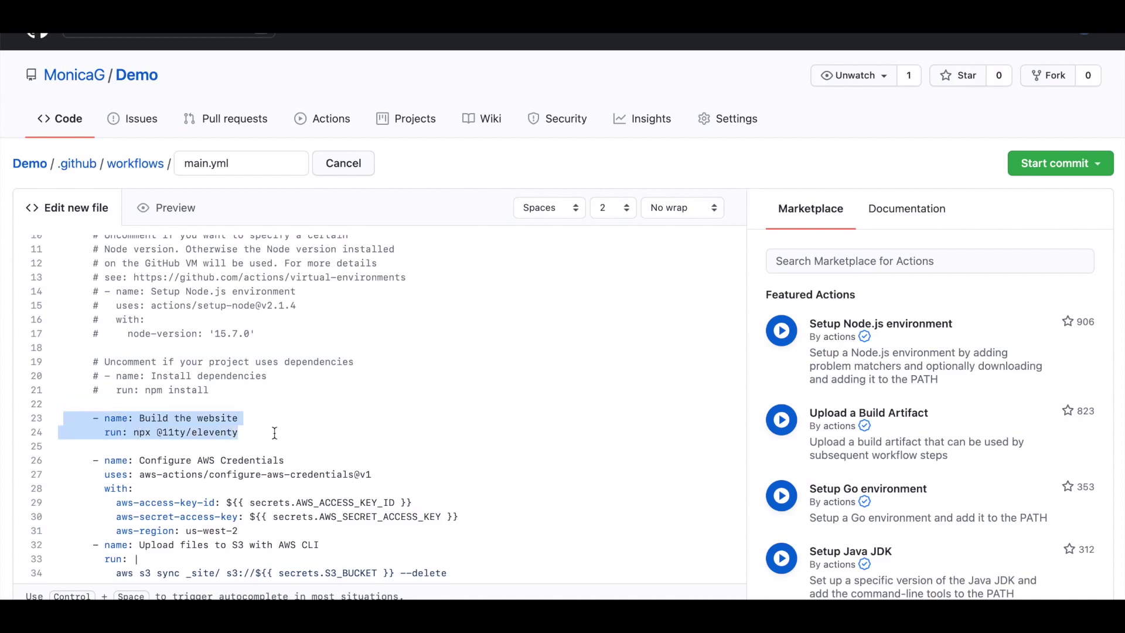
{"action": "scroll", "coordinate": [274, 433], "scroll_direction": "up", "scroll_amount": 1}
{"action": "left_click_drag", "start_coordinate": [81, 468], "coordinate": [266, 541]}
{"action": "scroll", "coordinate": [266, 541], "scroll_direction": "up", "scroll_amount": 1}
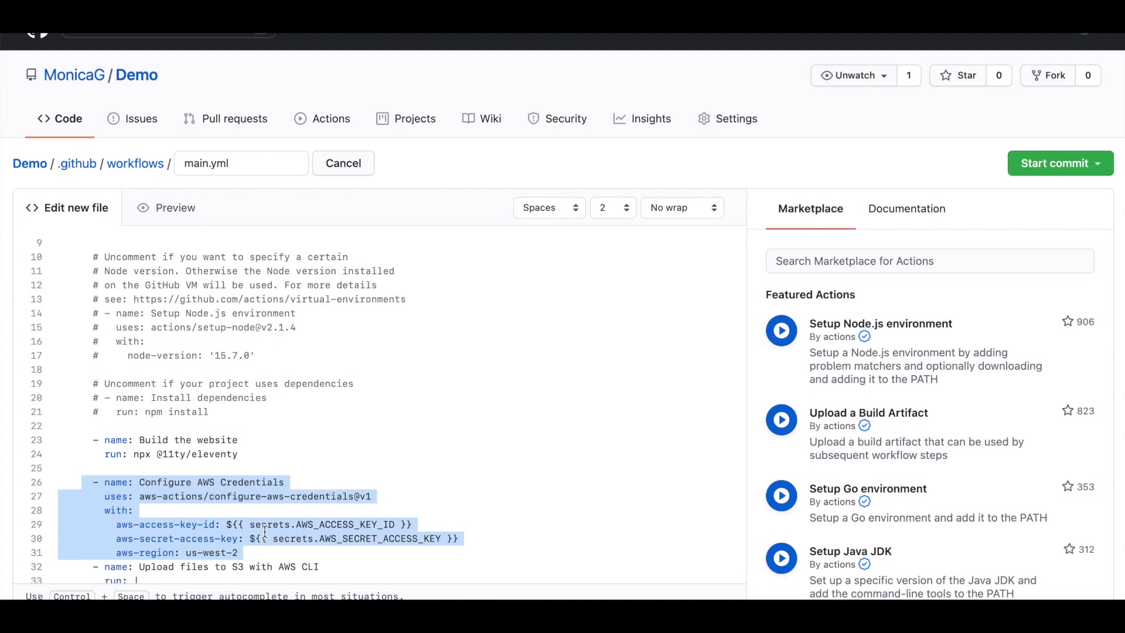
{"action": "scroll", "coordinate": [264, 532], "scroll_direction": "down", "scroll_amount": 1}
{"action": "mouse_move", "coordinate": [88, 545]}
{"action": "left_mouse_down"}
{"action": "mouse_move", "coordinate": [124, 566]}
{"action": "mouse_move", "coordinate": [348, 578]}
{"action": "left_mouse_up"}
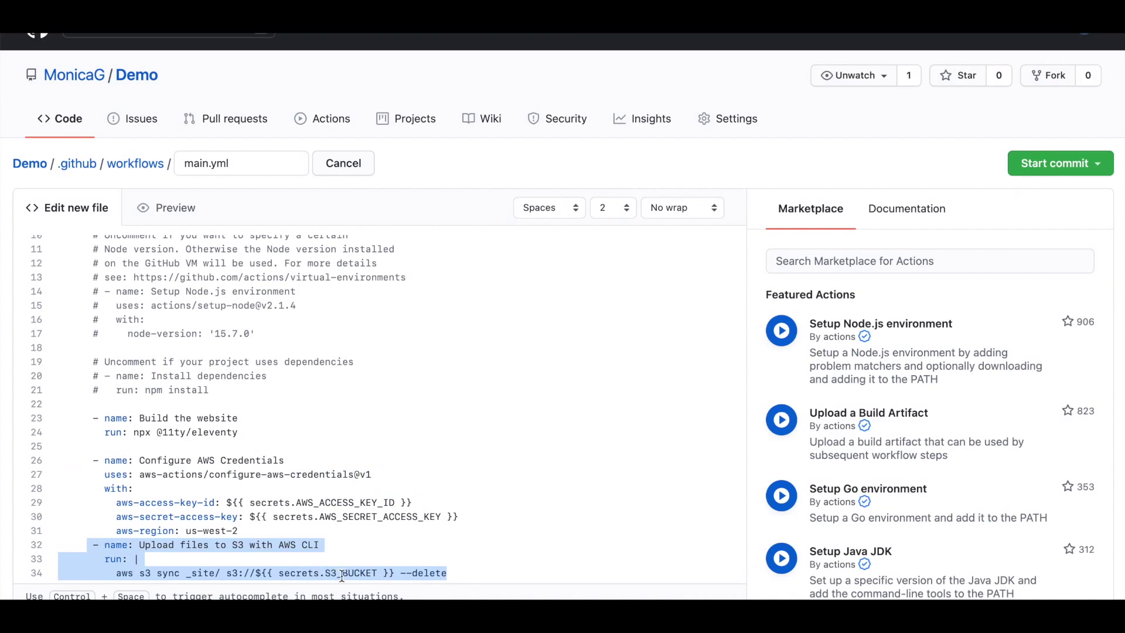
{"action": "left_click", "coordinate": [206, 163]}
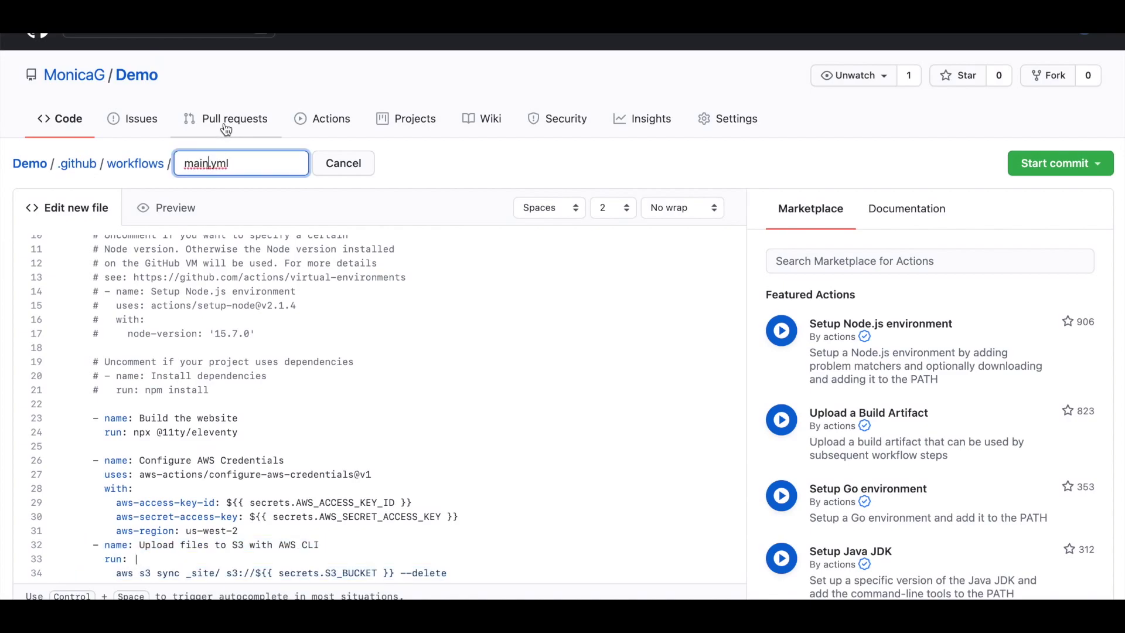
- Rename main.yml to buildAndDeploy.yml and commit it to main as "Added workflow"
{"action": "key", "text": "BackSpace"}
{"action": "key", "text": "BackSpace"}
{"action": "key", "text": "BackSpace"}
{"action": "key", "text": "BackSpace"}
{"action": "type", "text": "buildAndDeploy"}
{"action": "left_click", "coordinate": [1026, 171]}
{"action": "left_click", "coordinate": [895, 286]}
{"action": "type", "text": "Added workflow"}
{"action": "left_click", "coordinate": [826, 446]}
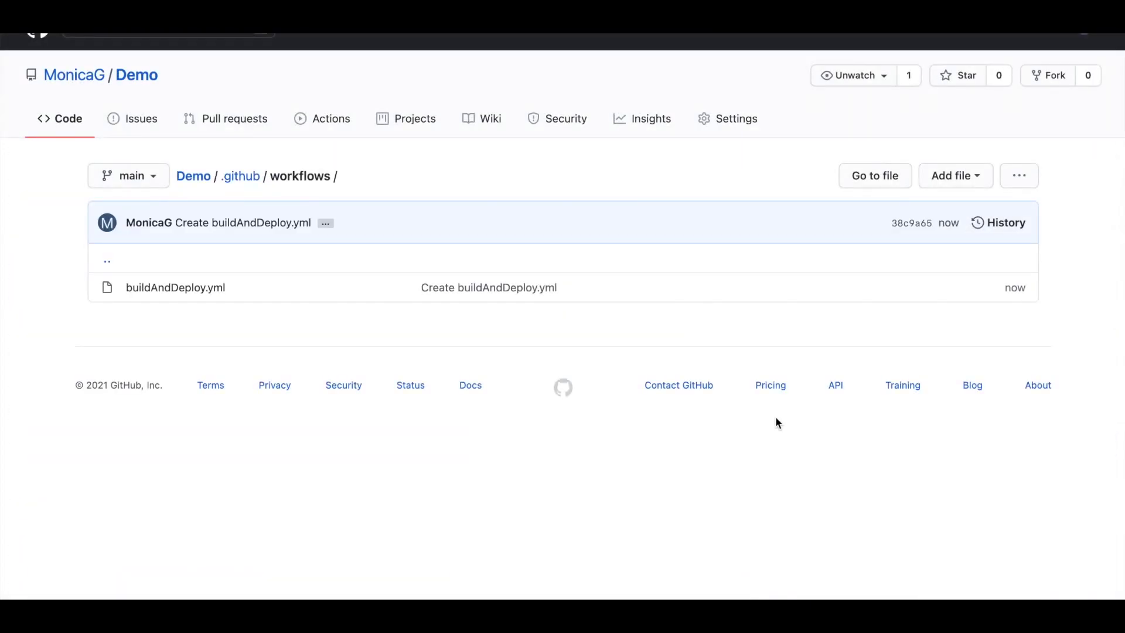
{"action": "left_click", "coordinate": [325, 118]}
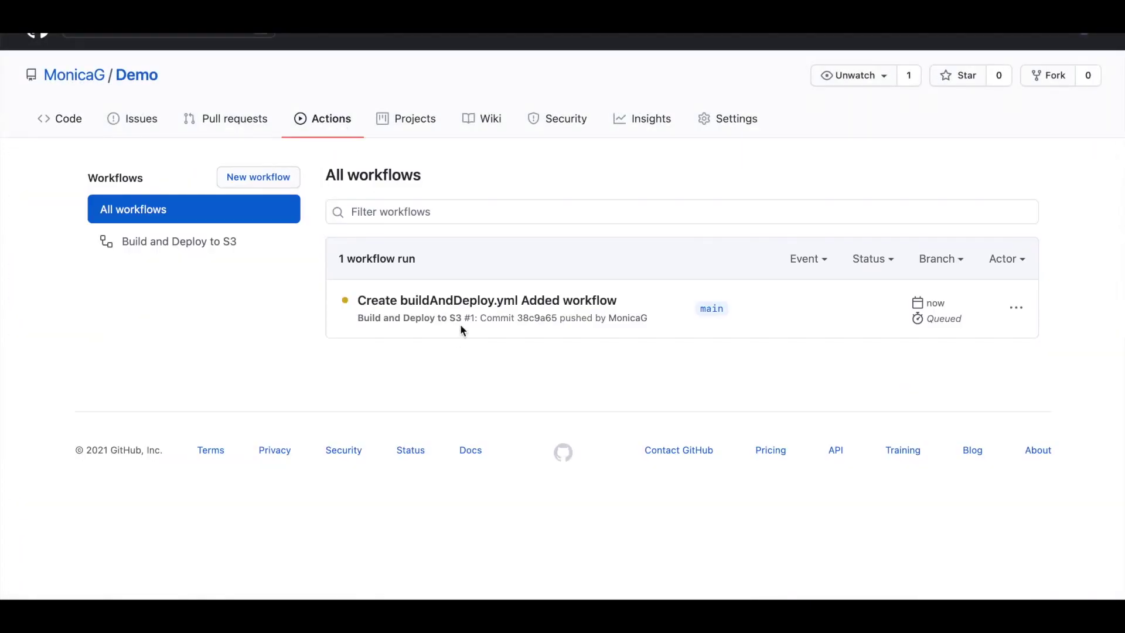
- Open the build_and_deploy job and expand its Checkout, Build, Upload to S3, and Post-step logs
{"action": "left_click", "coordinate": [460, 324]}
{"action": "left_click", "coordinate": [471, 403]}
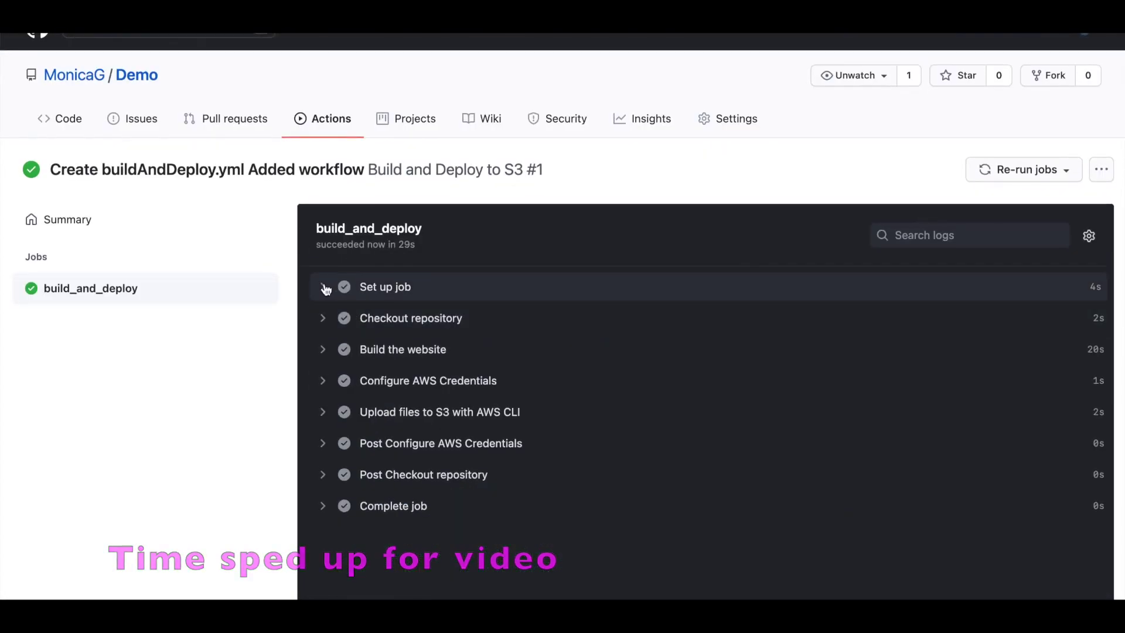
{"action": "left_click", "coordinate": [322, 289]}
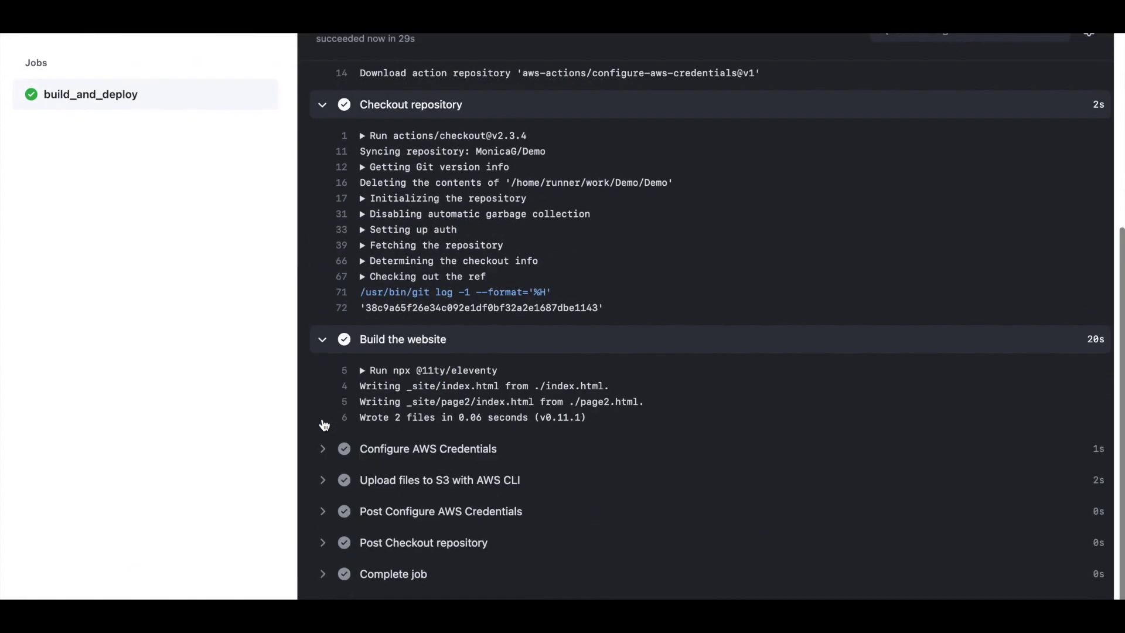
{"action": "left_click", "coordinate": [322, 444]}
{"action": "scroll", "coordinate": [325, 475], "scroll_direction": "down", "scroll_amount": 1}
{"action": "left_click", "coordinate": [323, 483]}
{"action": "scroll", "coordinate": [351, 435], "scroll_direction": "down", "scroll_amount": 4}
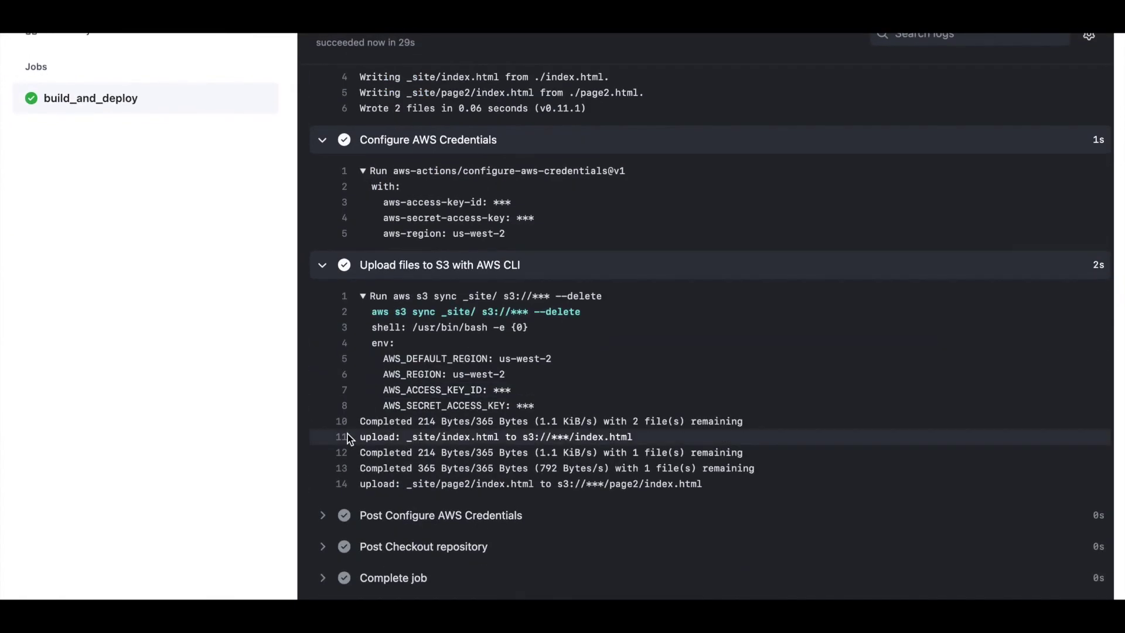
{"action": "left_click", "coordinate": [322, 515]}
{"action": "left_click", "coordinate": [323, 546]}
{"action": "scroll", "coordinate": [326, 527], "scroll_direction": "down", "scroll_amount": 3}
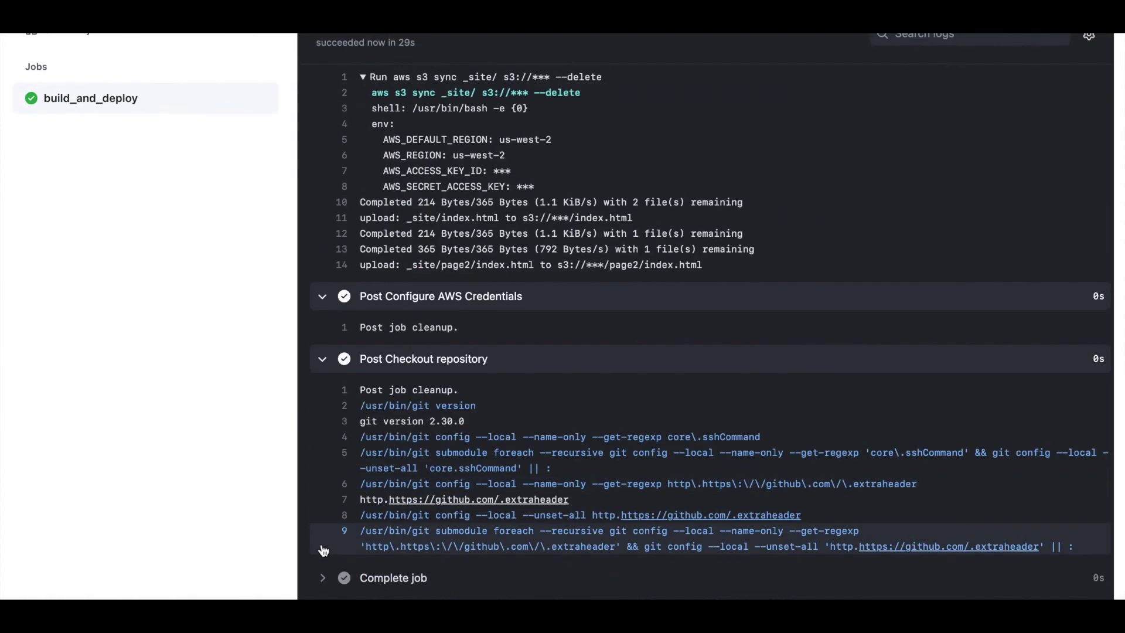